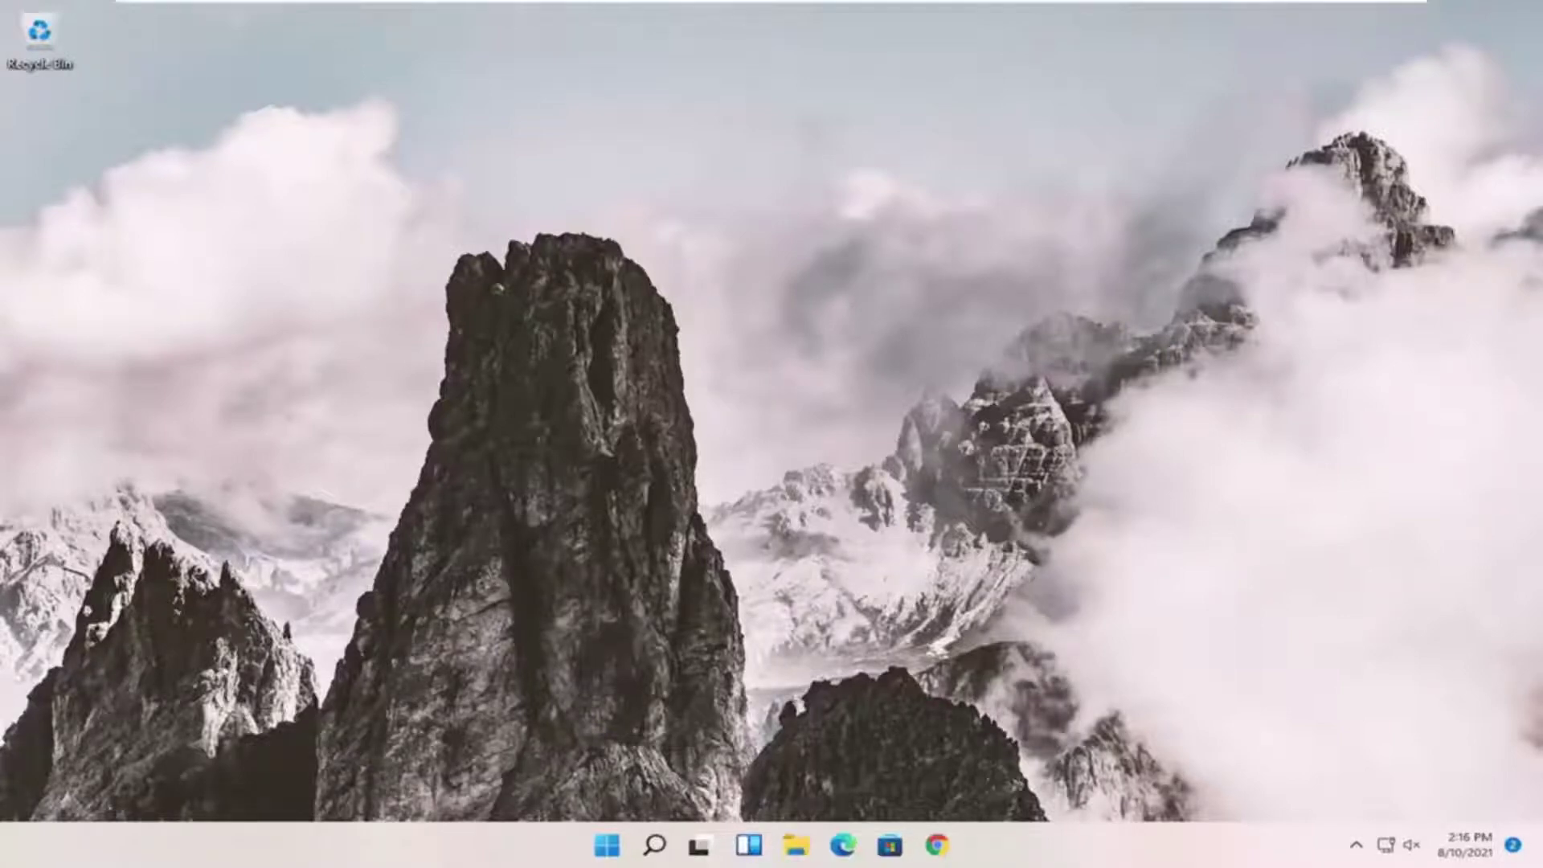
Search for 'regedit' and launch Registry Editor as administrator, approving the UAC prompt
click(652, 850)
text(regedit)
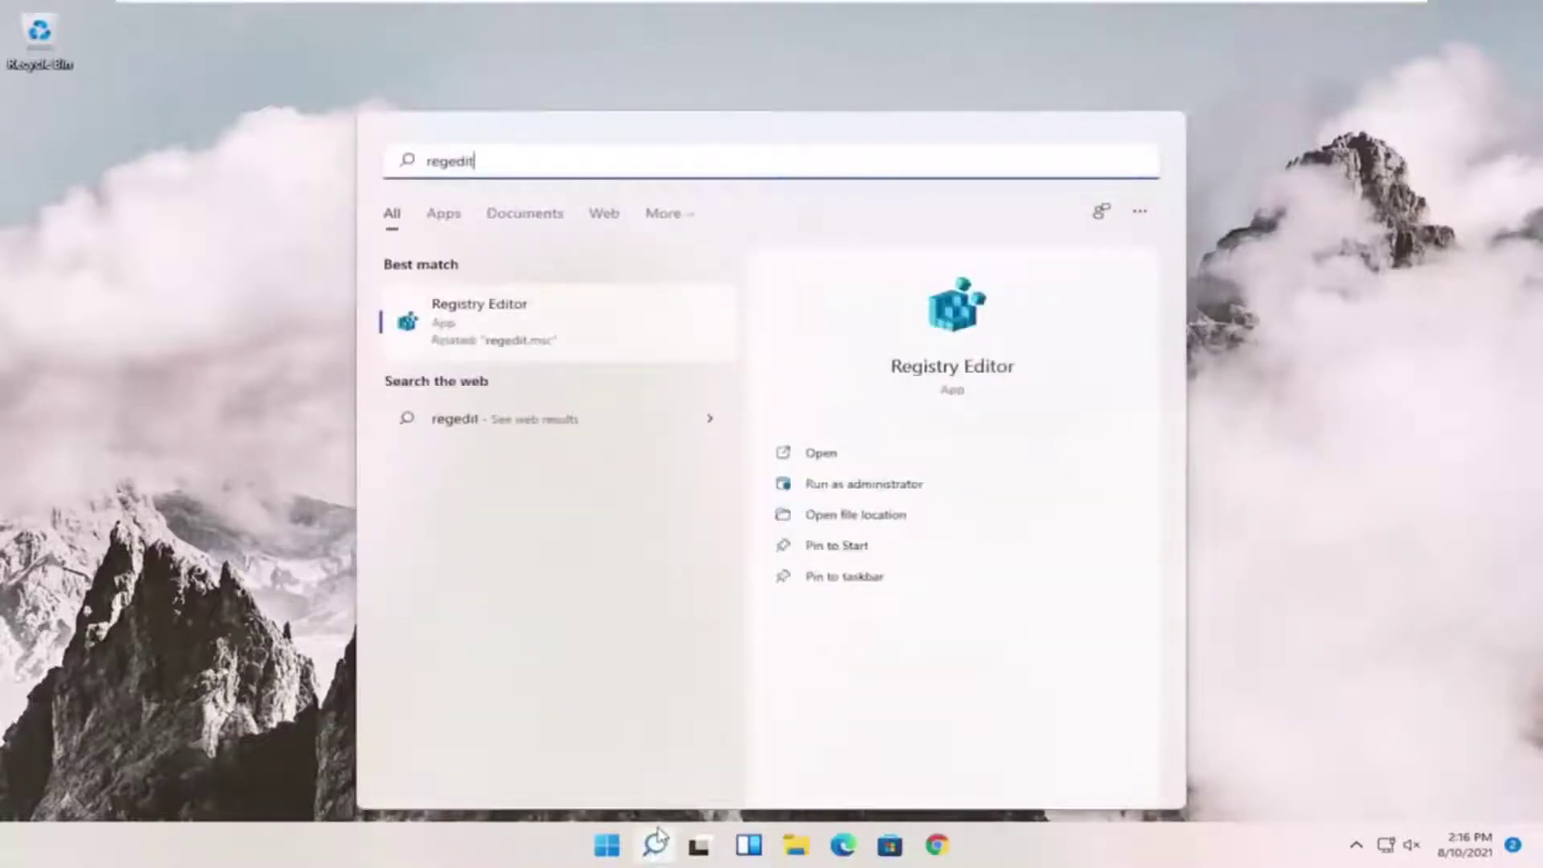
right_click(499, 319)
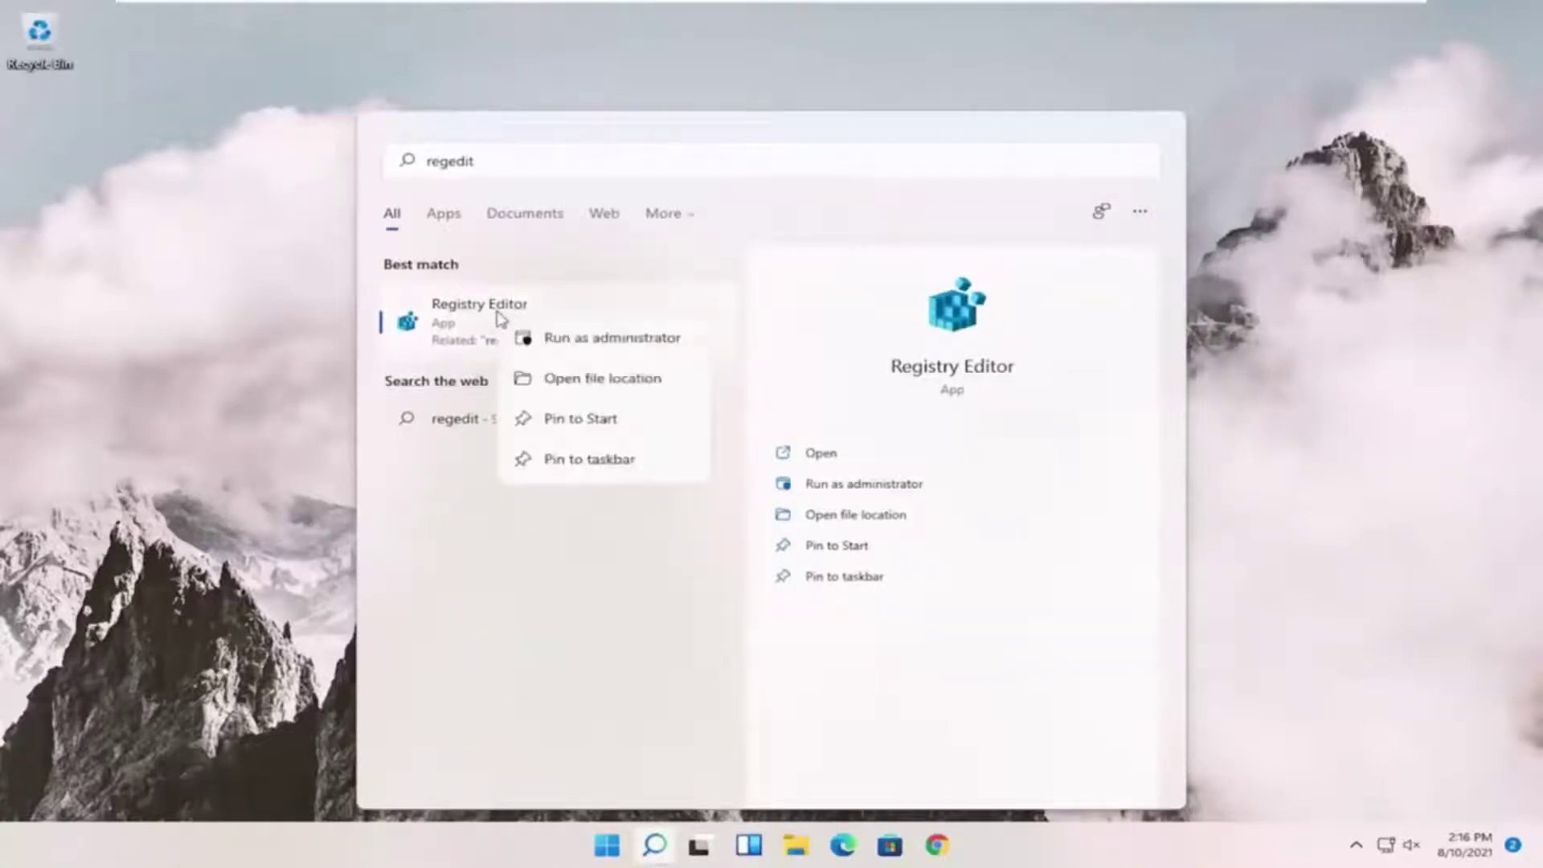
click(548, 339)
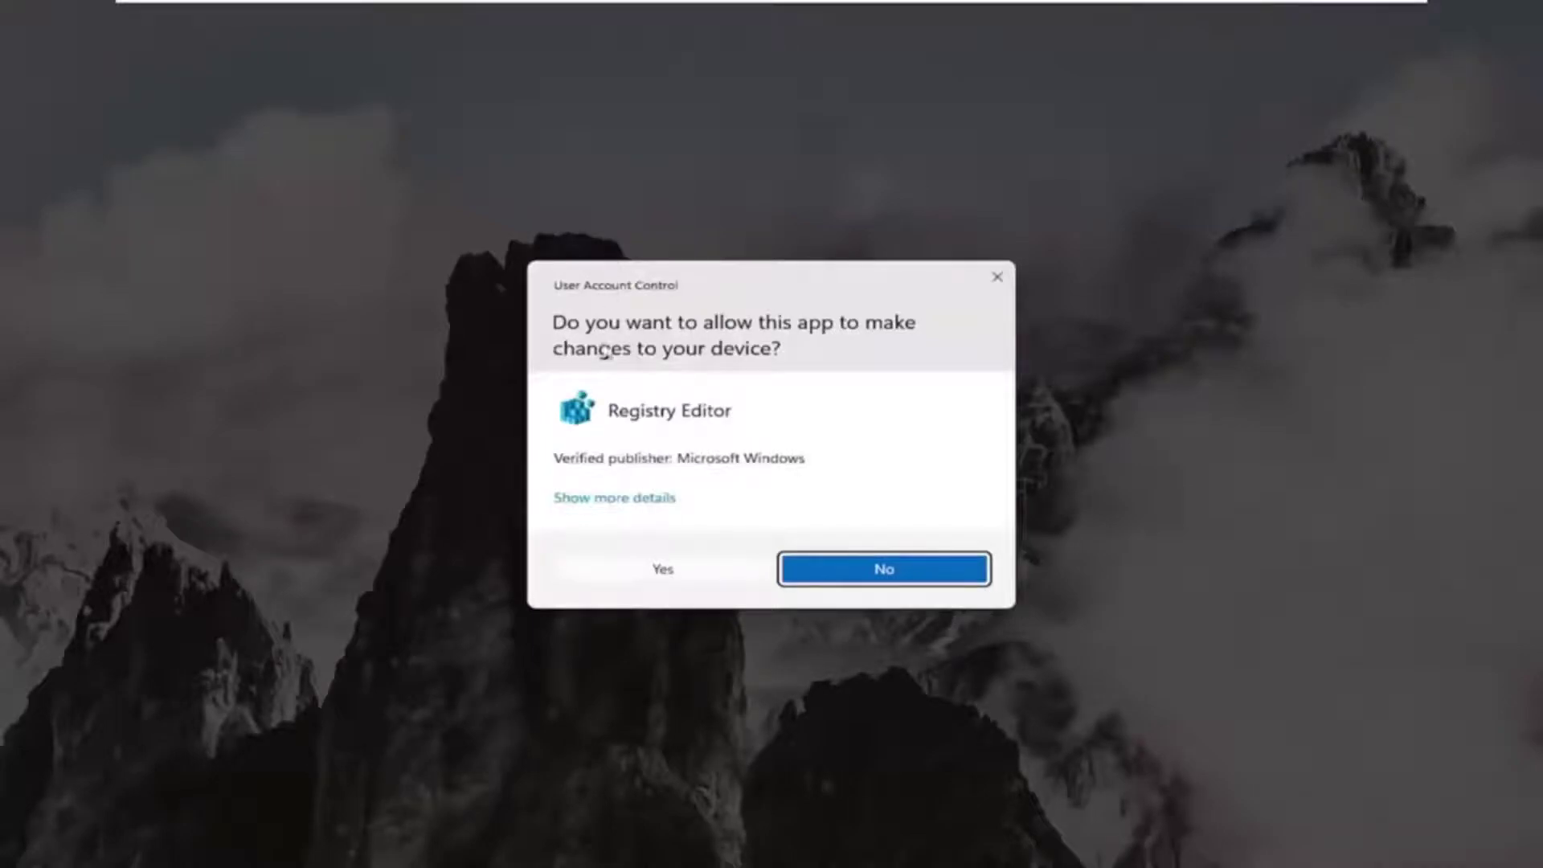
click(619, 572)
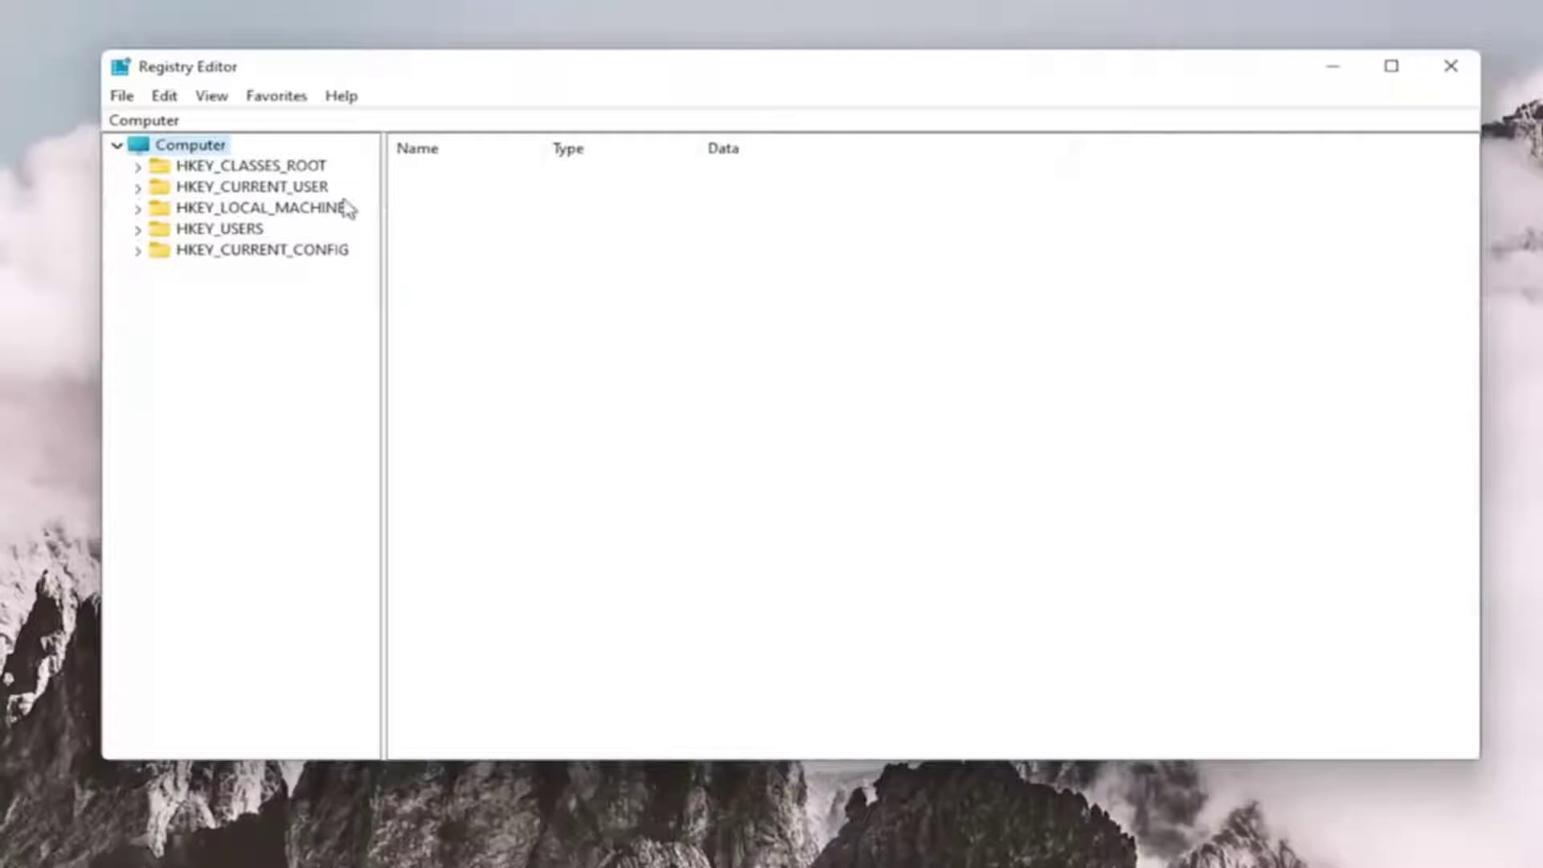
click(122, 97)
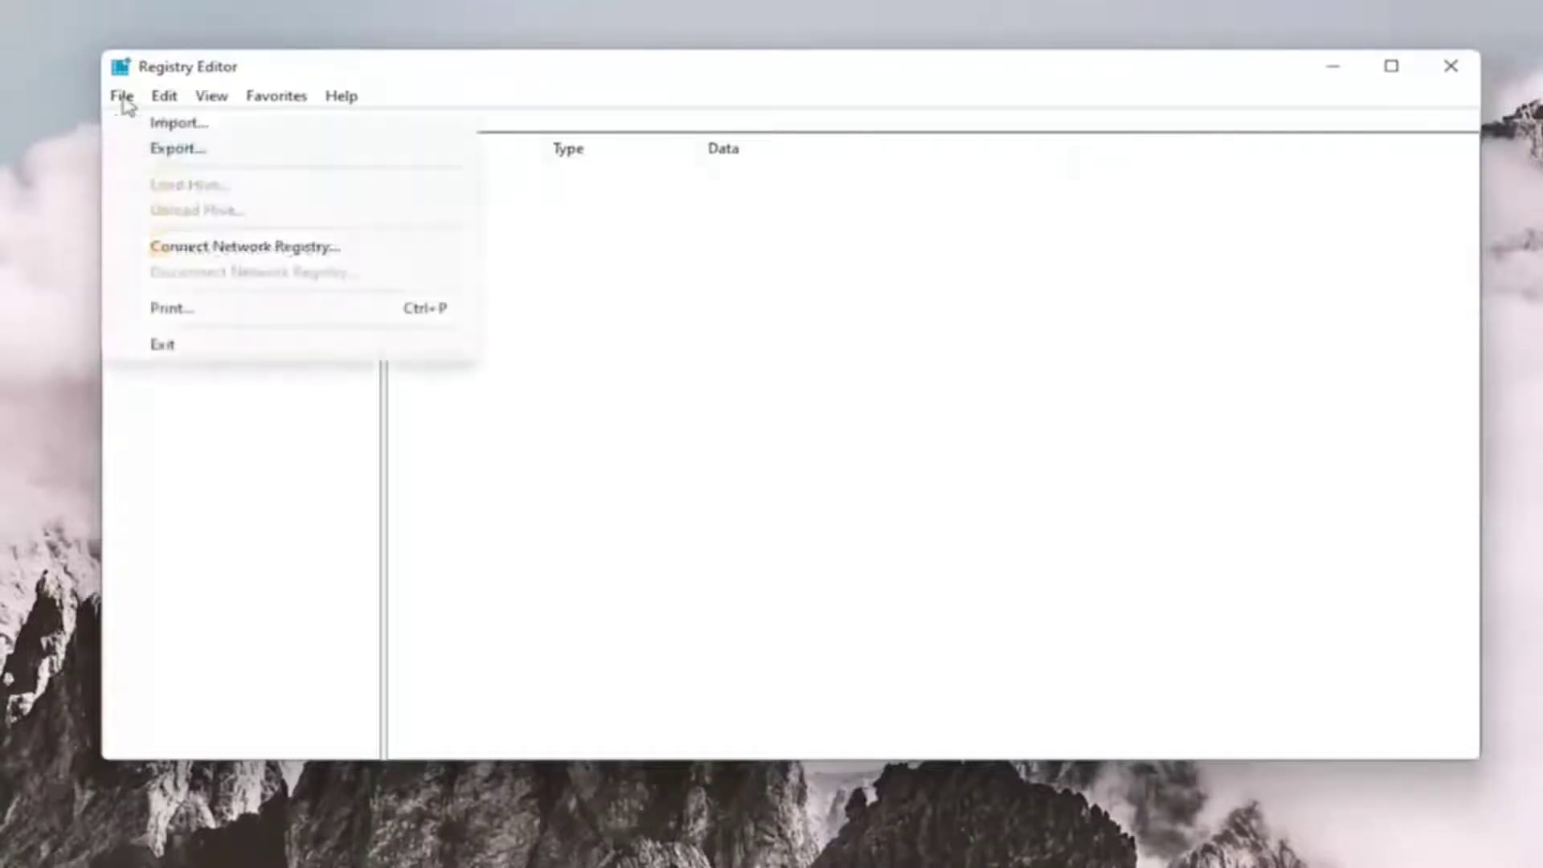
click(175, 149)
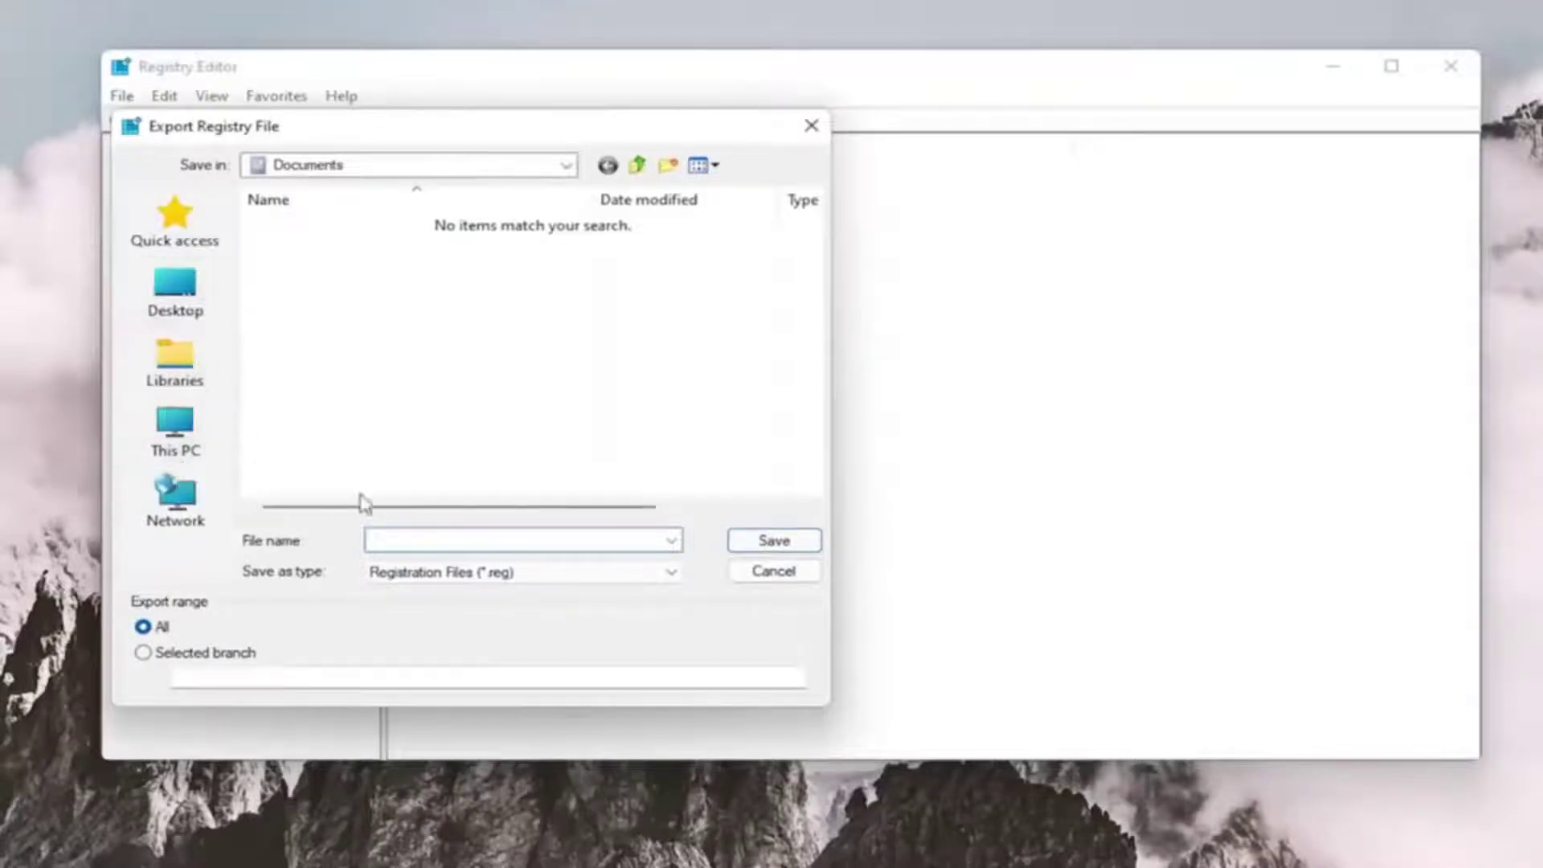
click(767, 572)
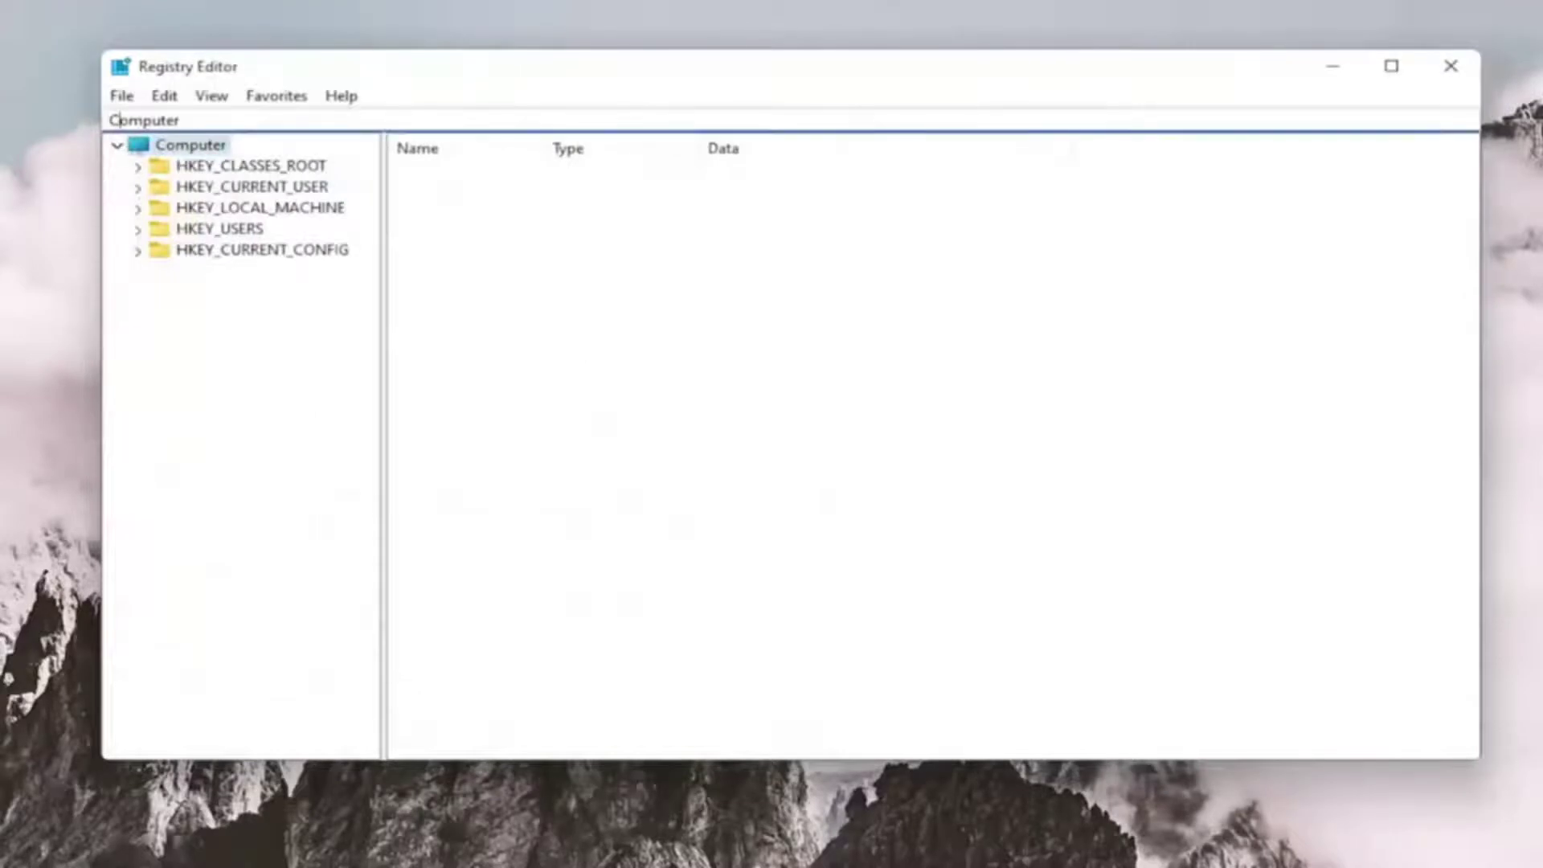
click(120, 96)
click(157, 125)
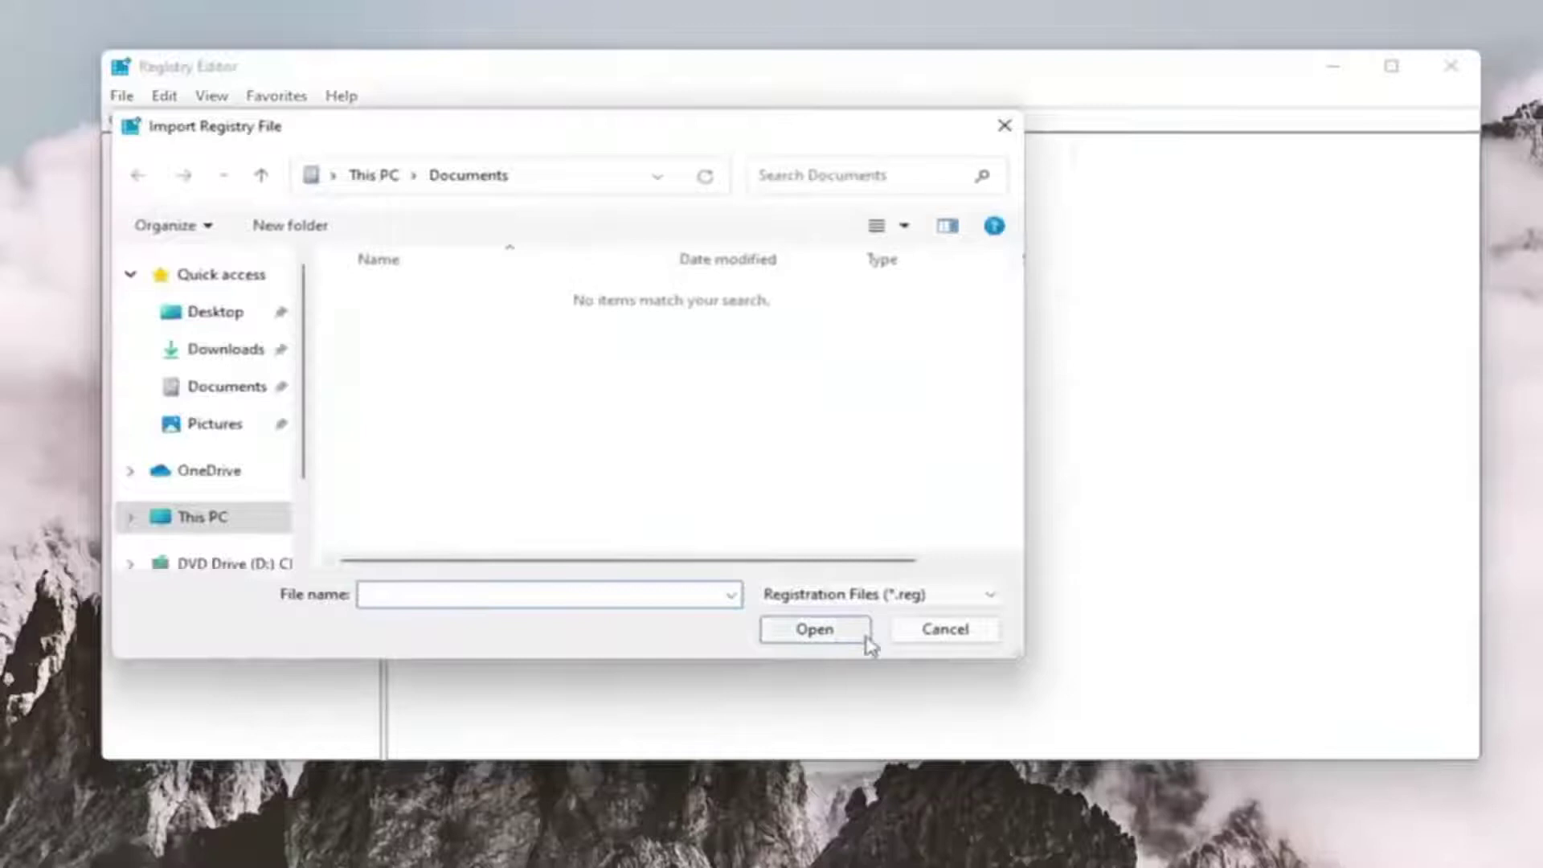
click(930, 634)
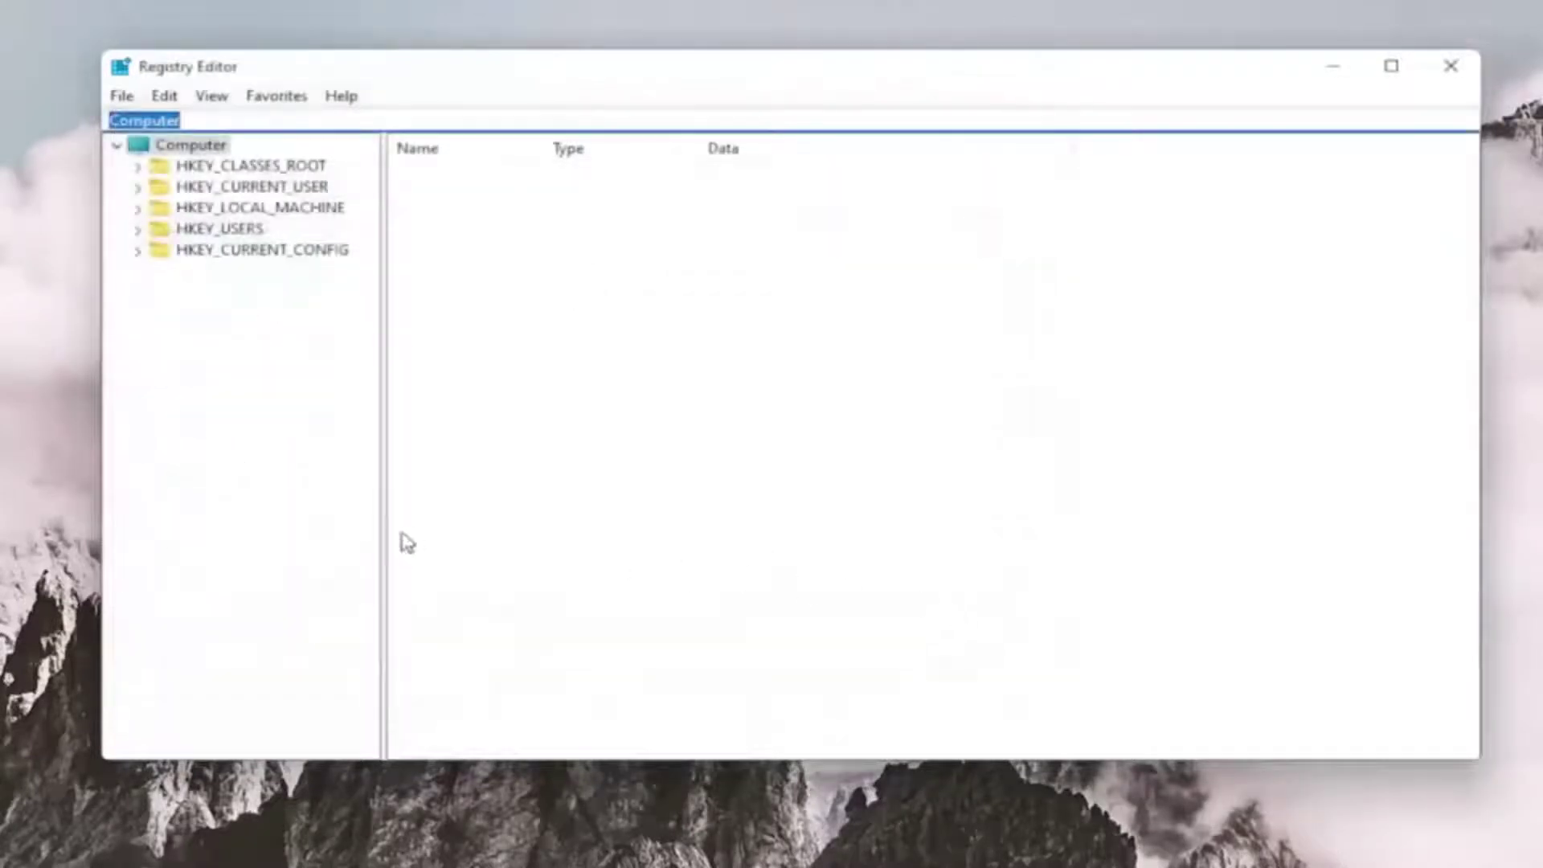
Expand HKEY_CLASSES_ROOT and jump to the Msi.Package key by typing 'msi'
double_click(247, 164)
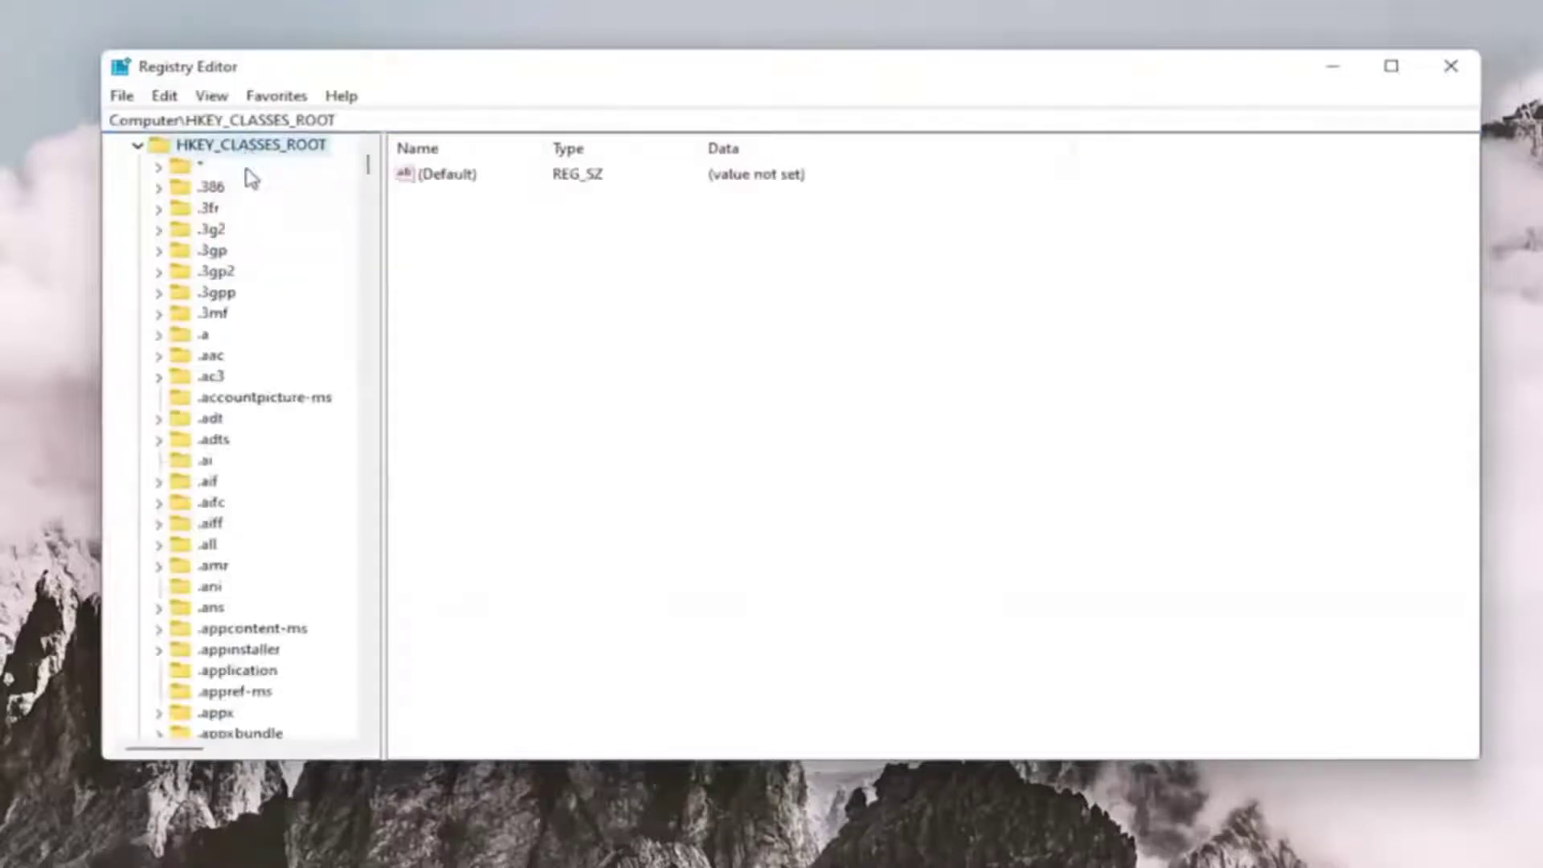
scroll(225, 596, down, 8)
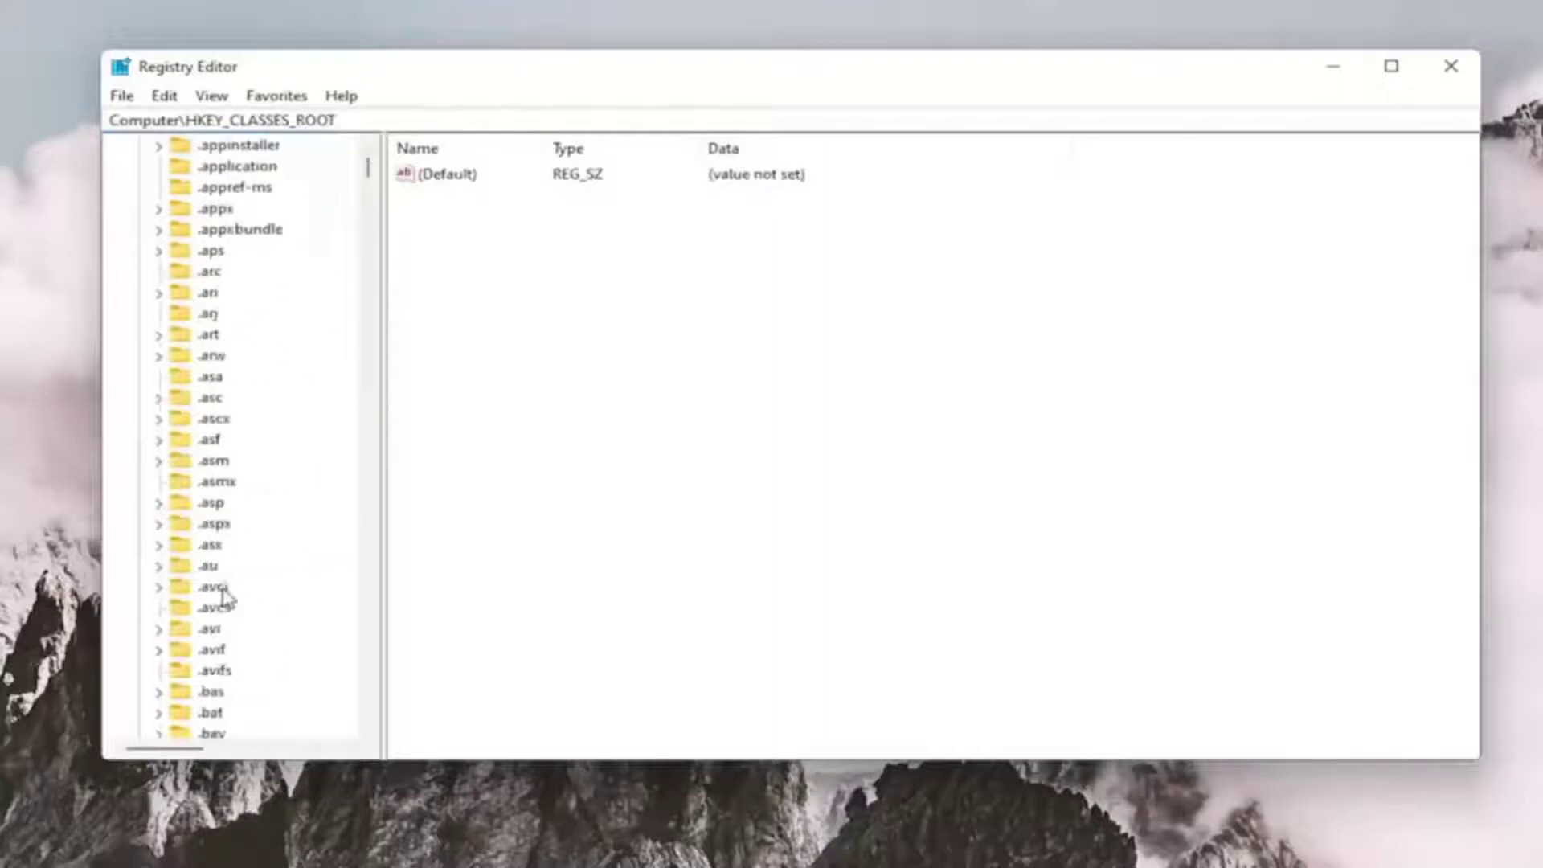
scroll(222, 526, down, 9)
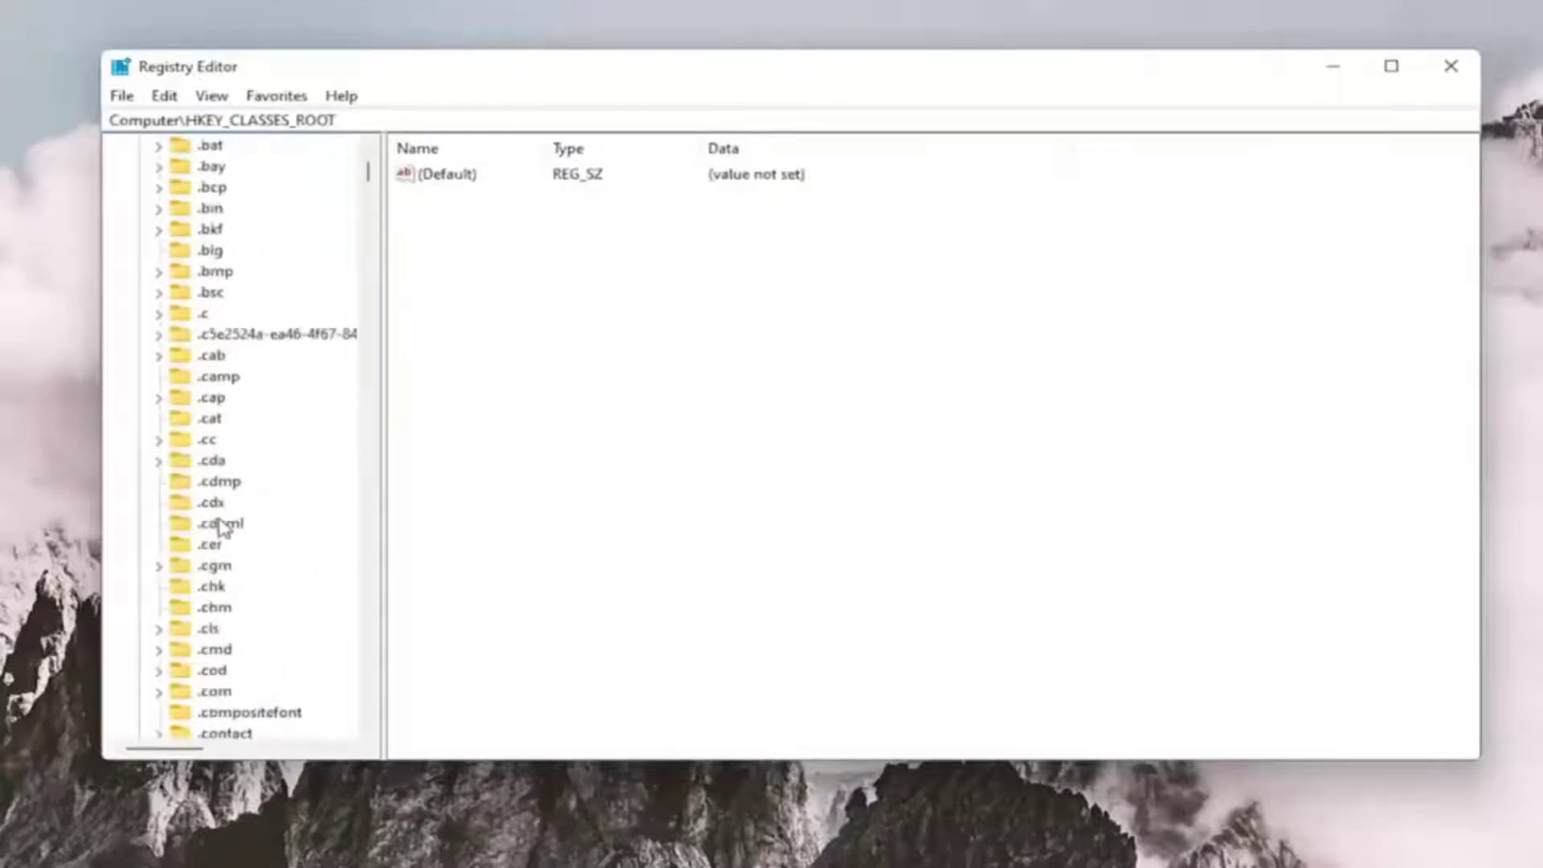
click(225, 332)
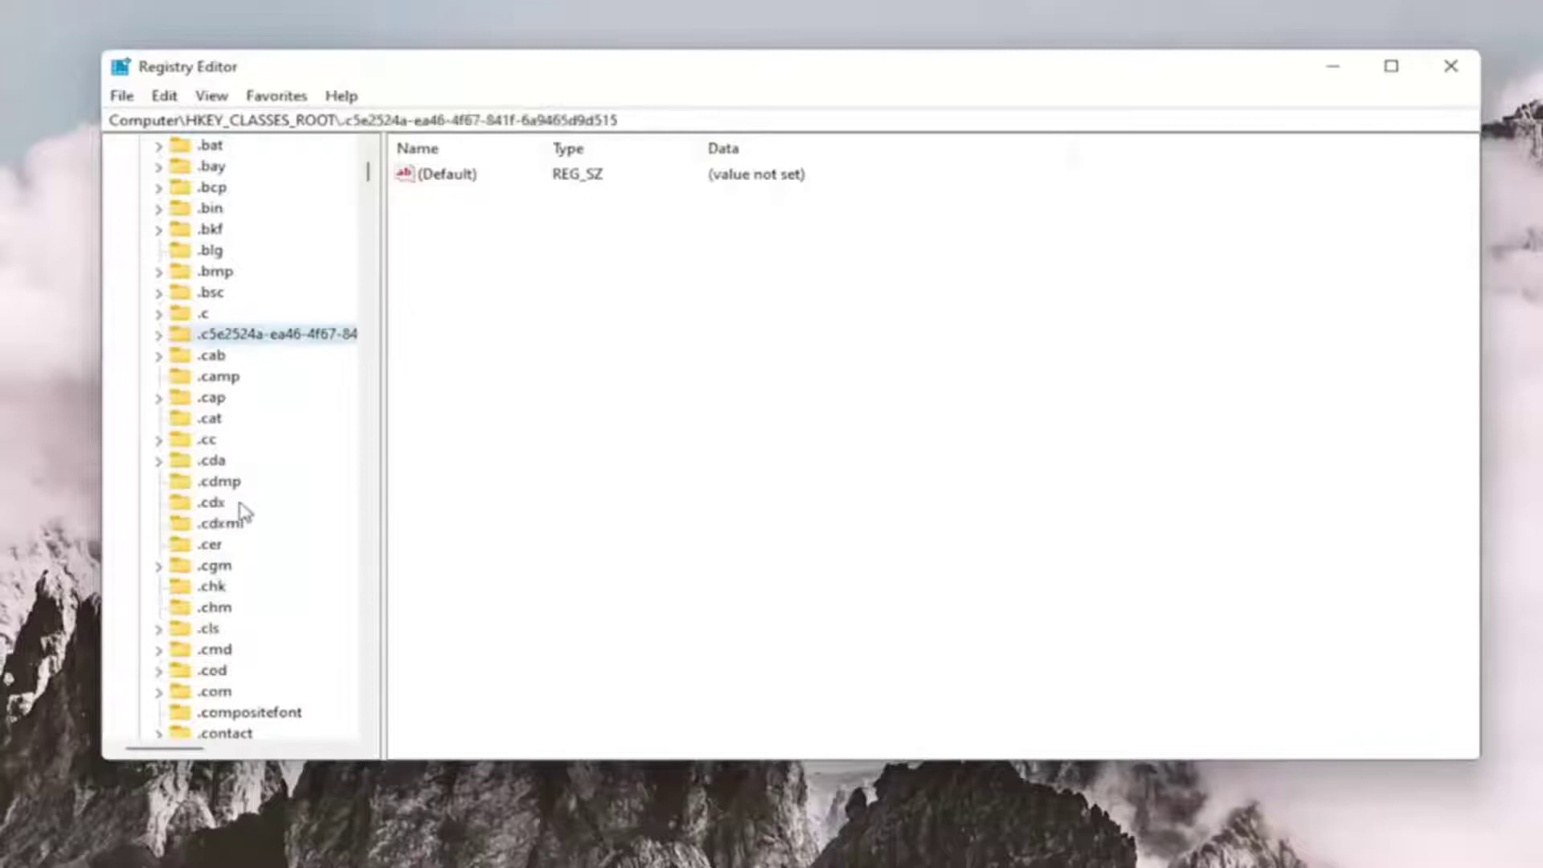
text(msi)
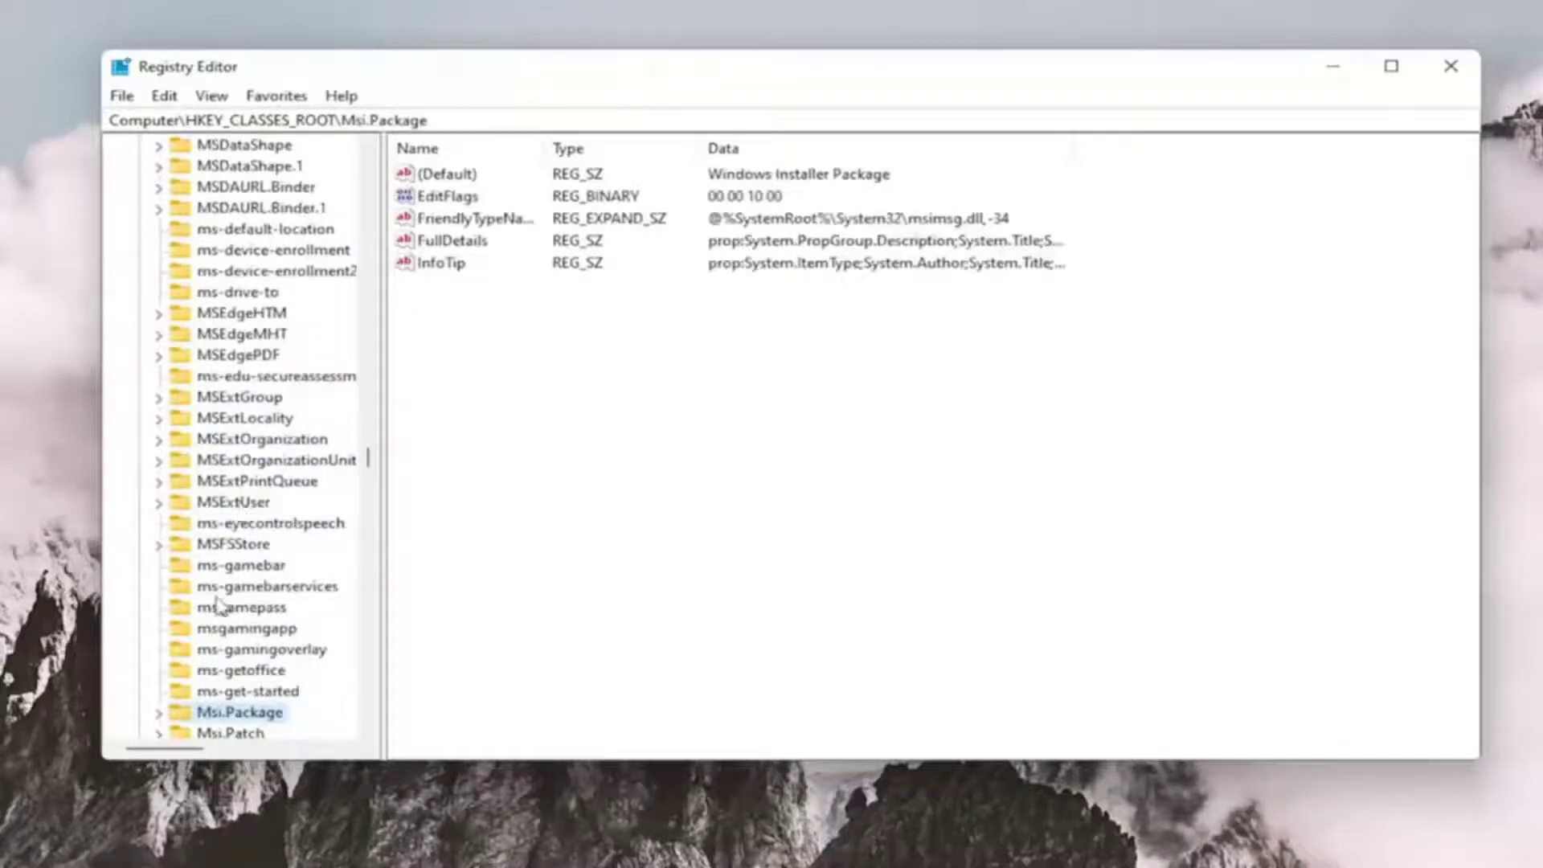
scroll(221, 605, down, 1)
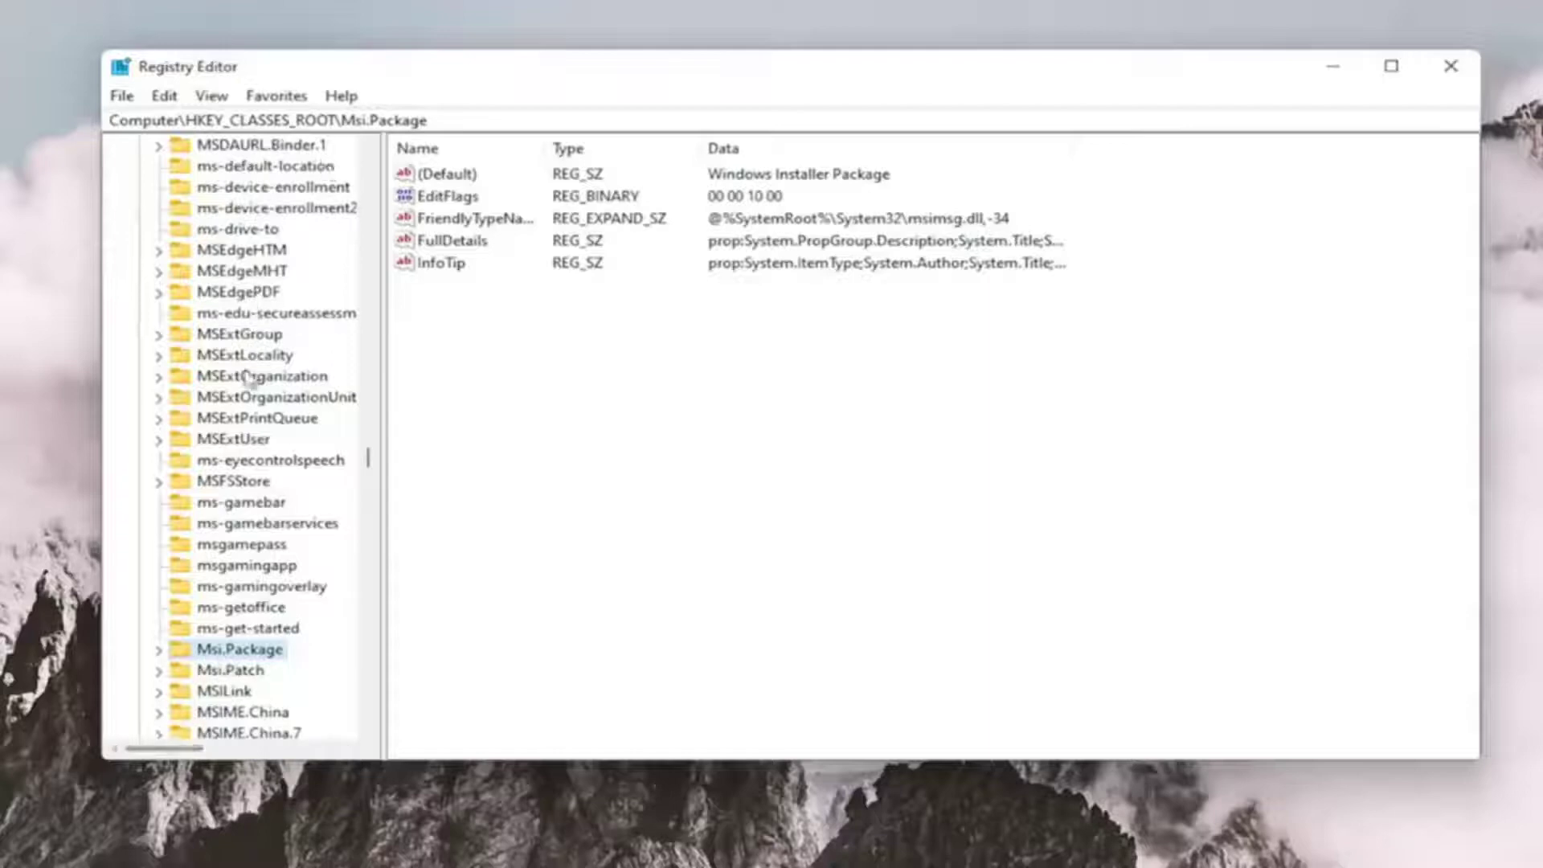
scroll(275, 299, up, 4)
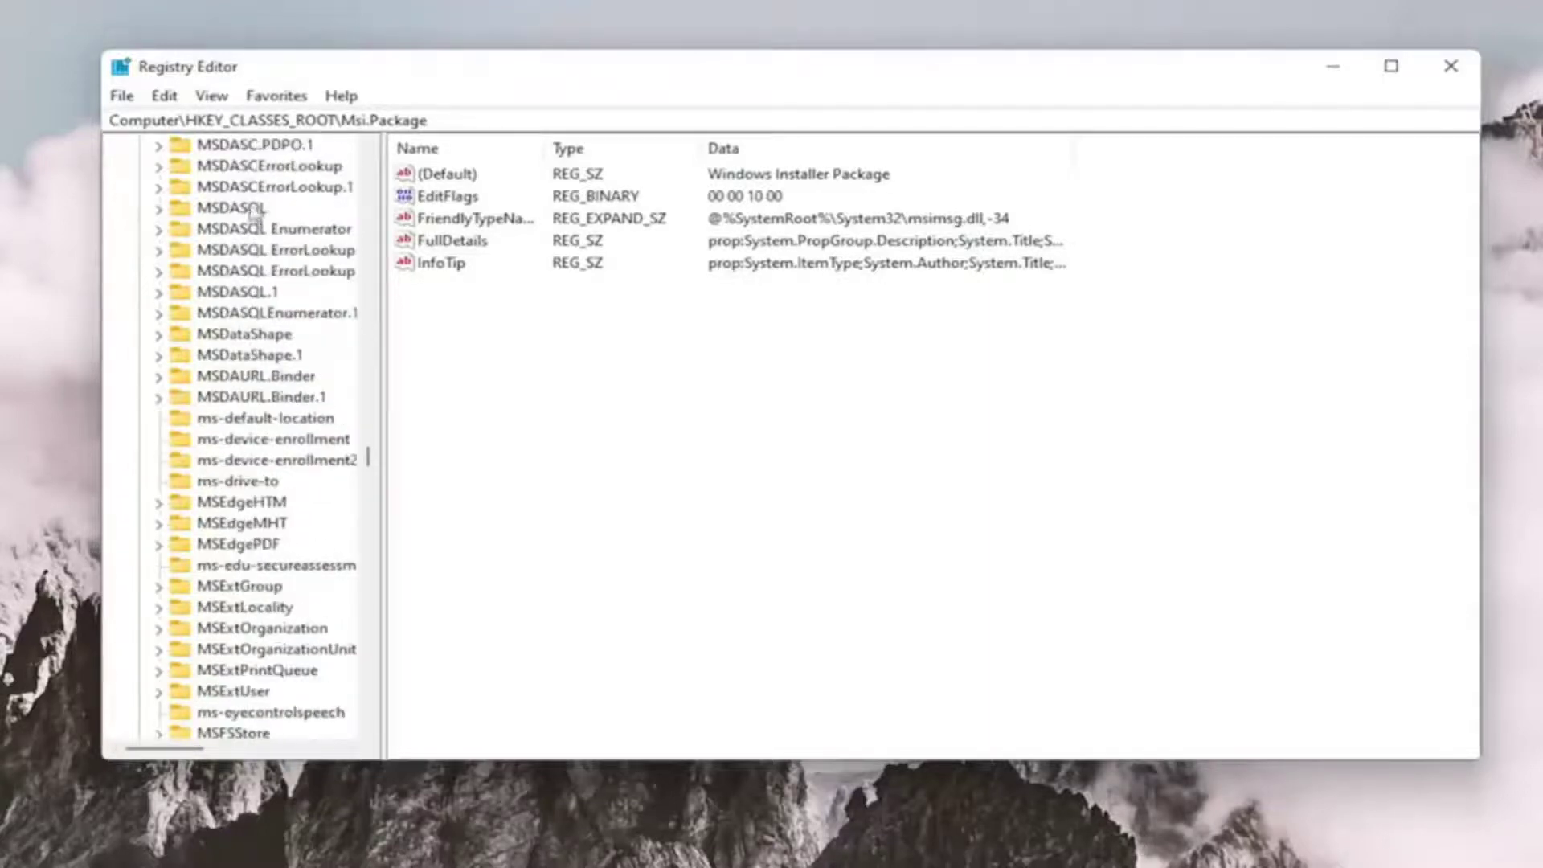
scroll(249, 395, down, 11)
scroll(249, 395, up, 3)
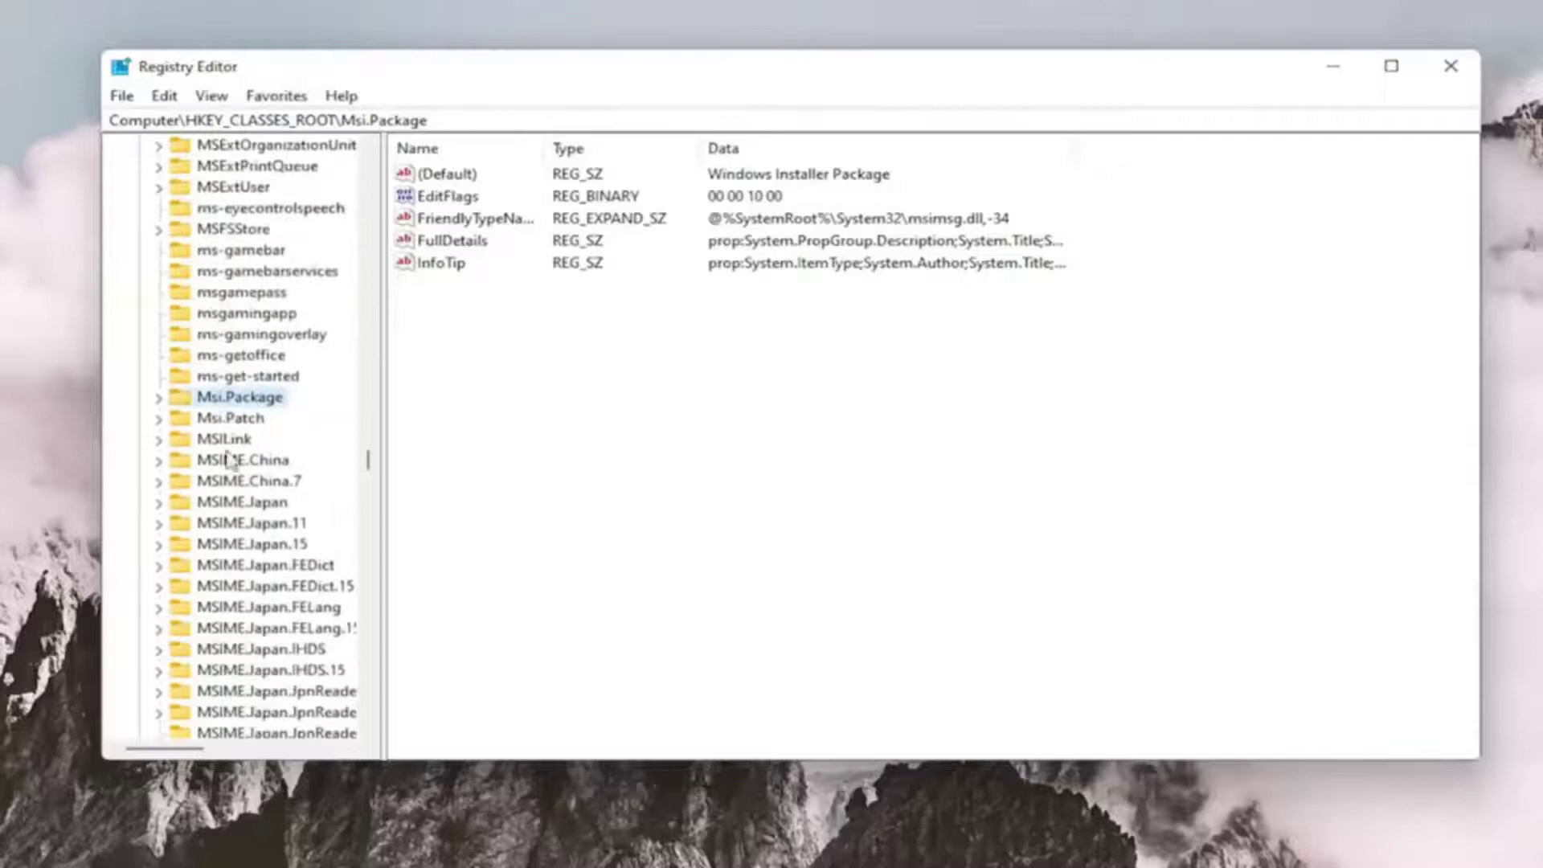
Expand Msi.Package and create a new subkey, 'New Key #1', under its shell key
double_click(227, 402)
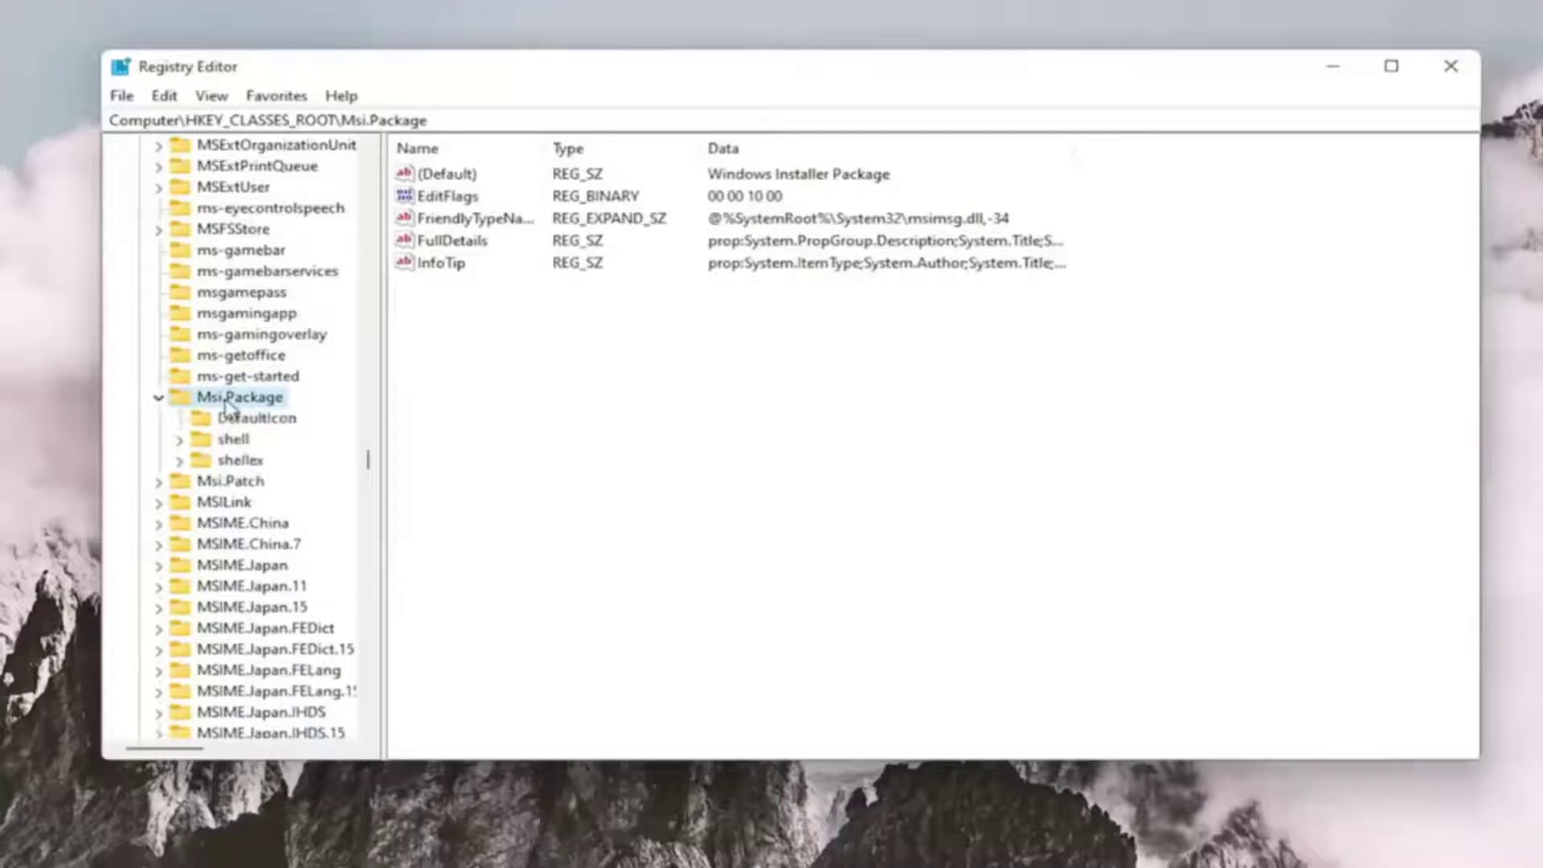
double_click(234, 445)
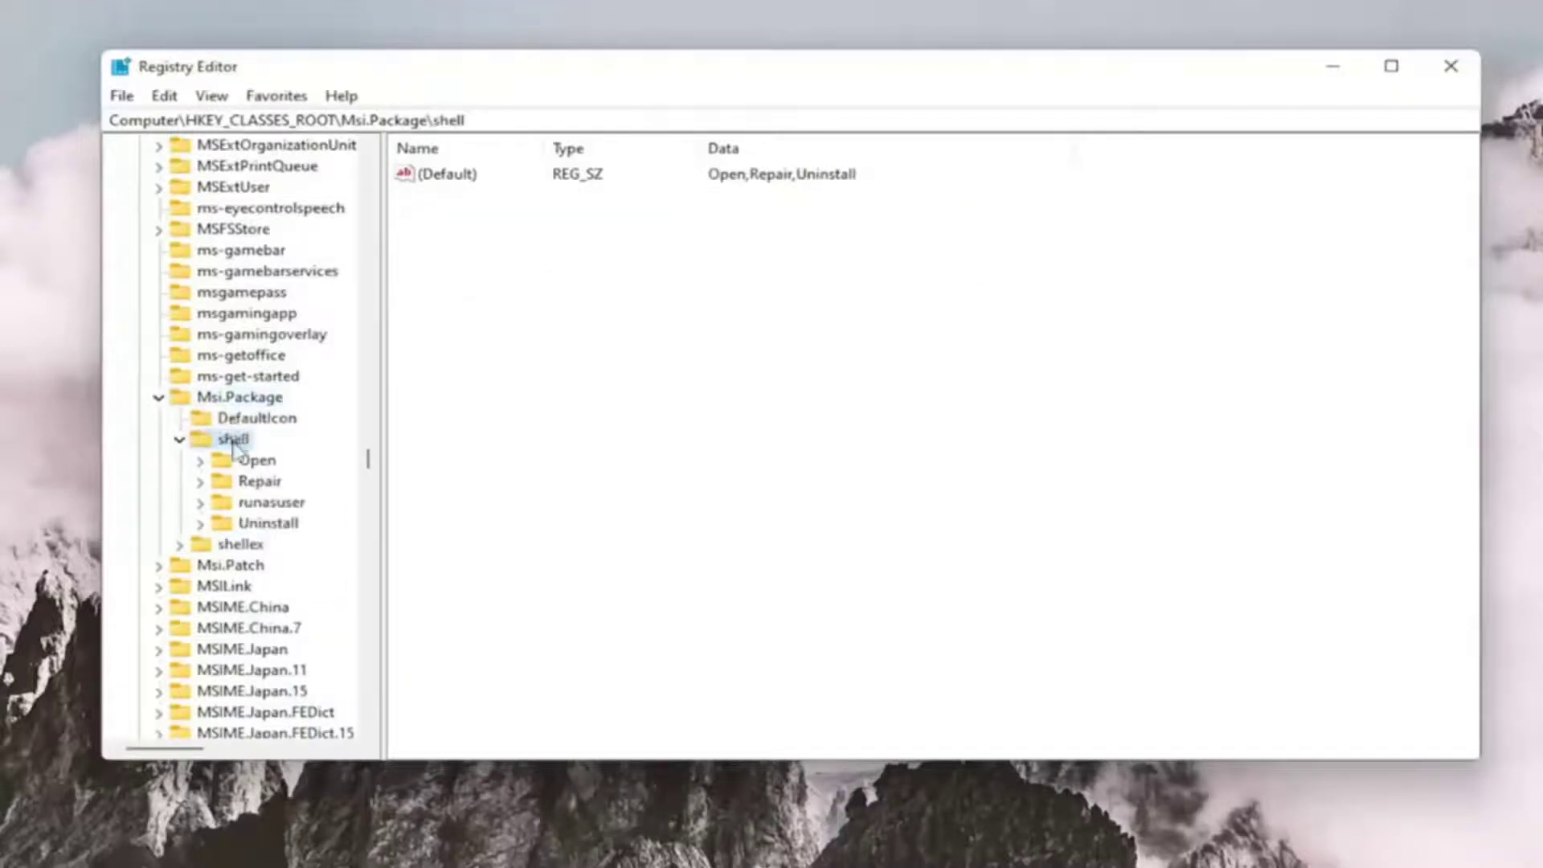
right_click(234, 444)
mouse_move(384, 492)
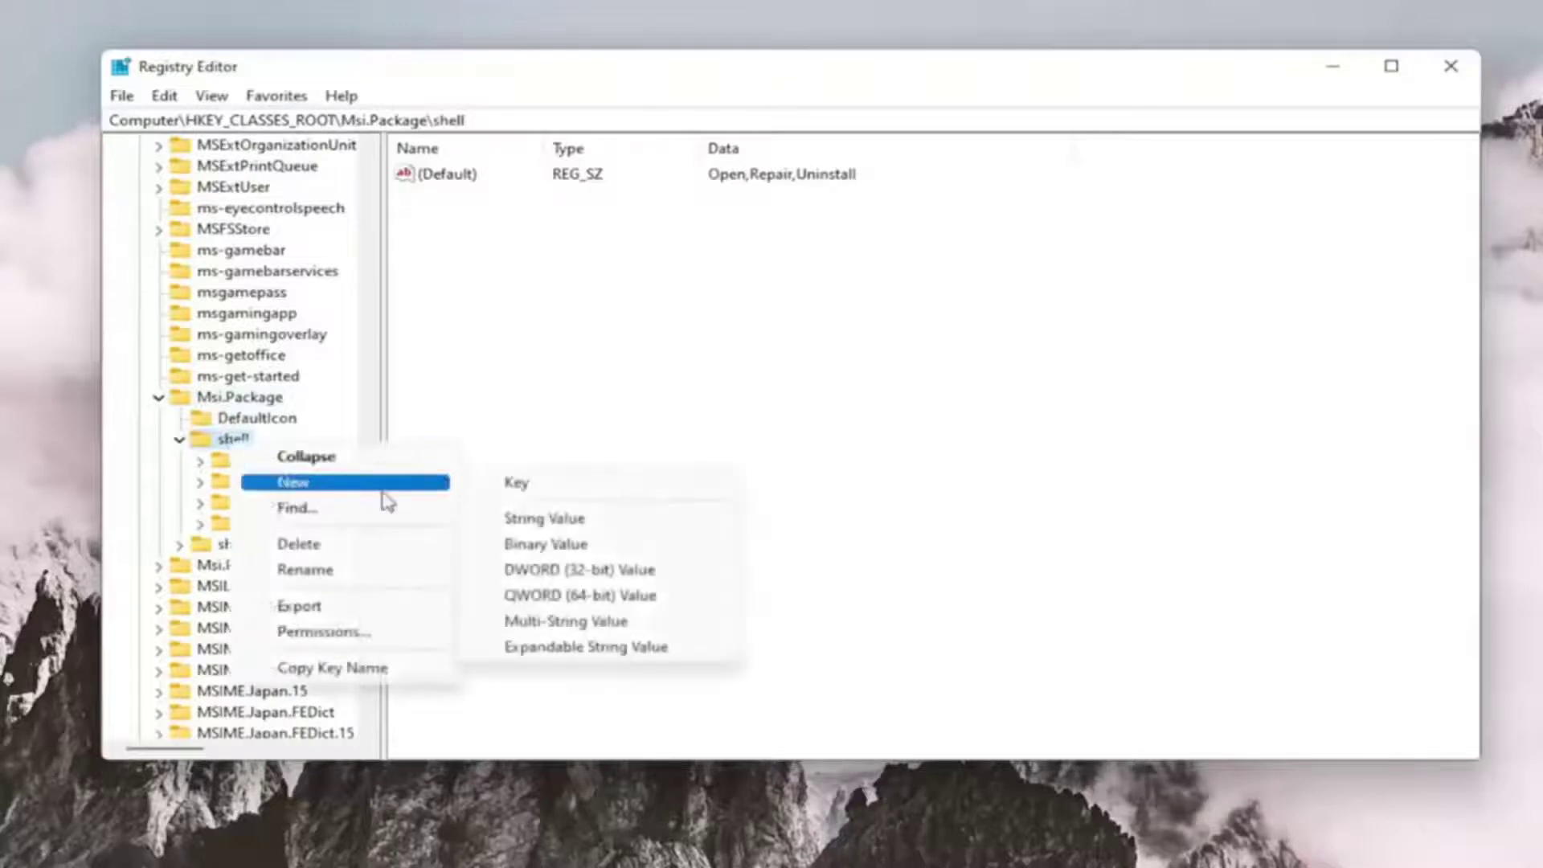
click(563, 488)
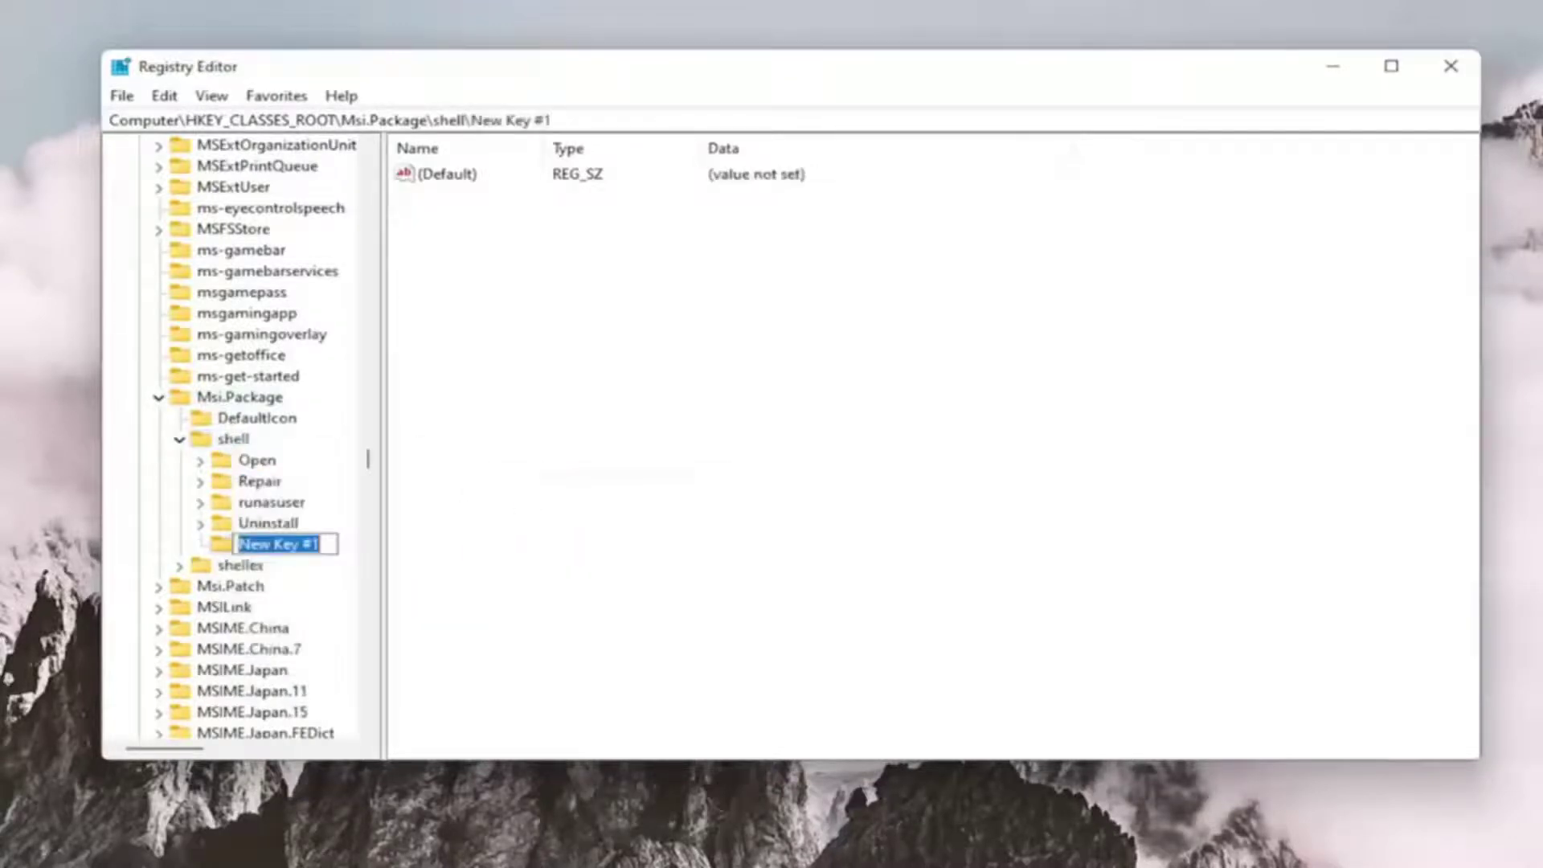
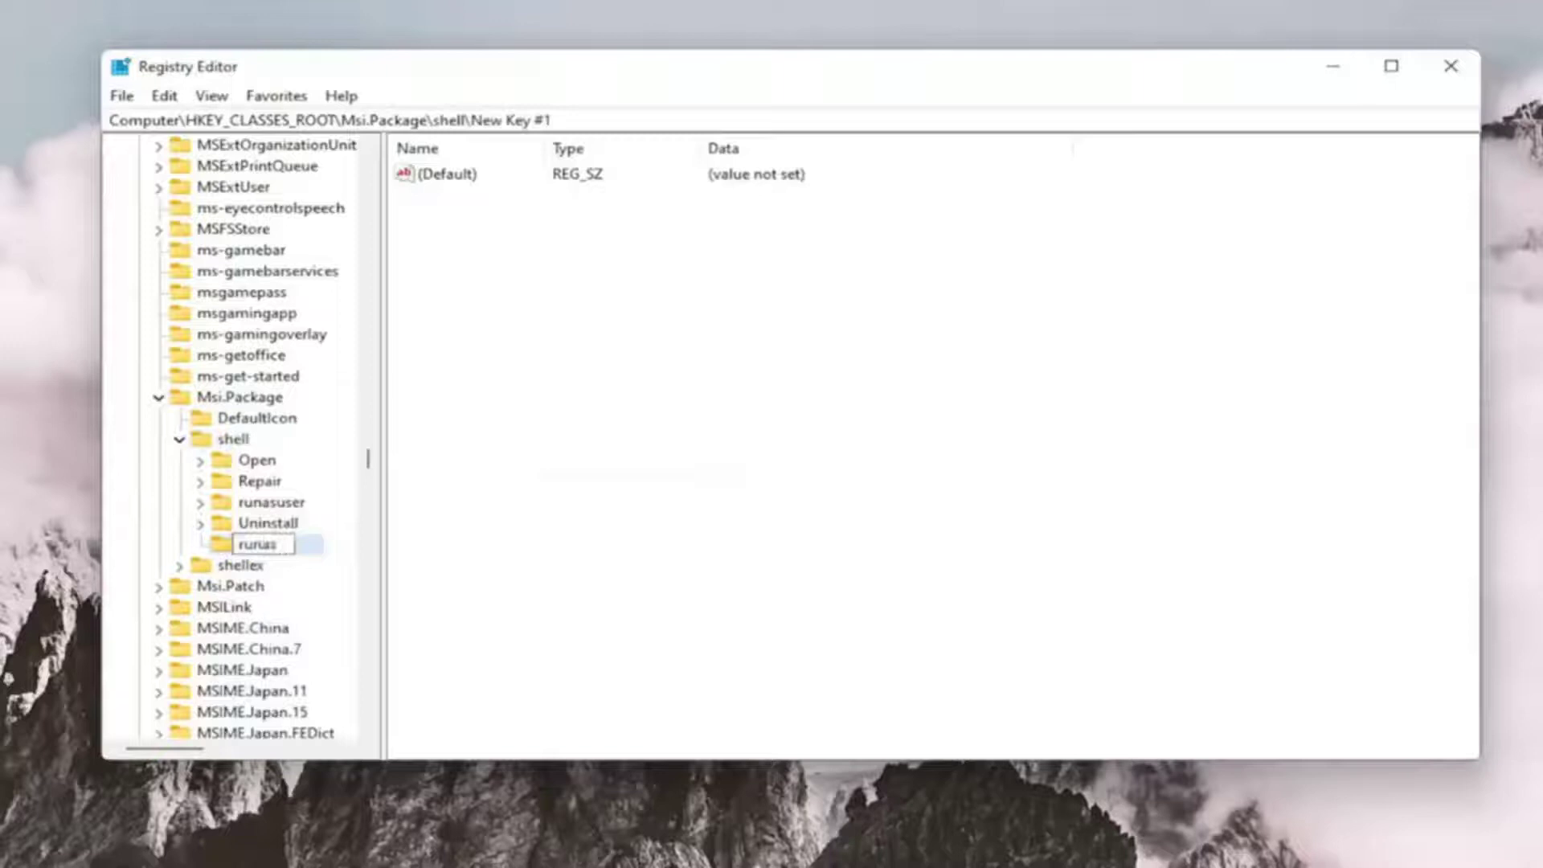
Commit the new key name 'runas' under Msi.Package\shell and select its (Default) value
click(297, 541)
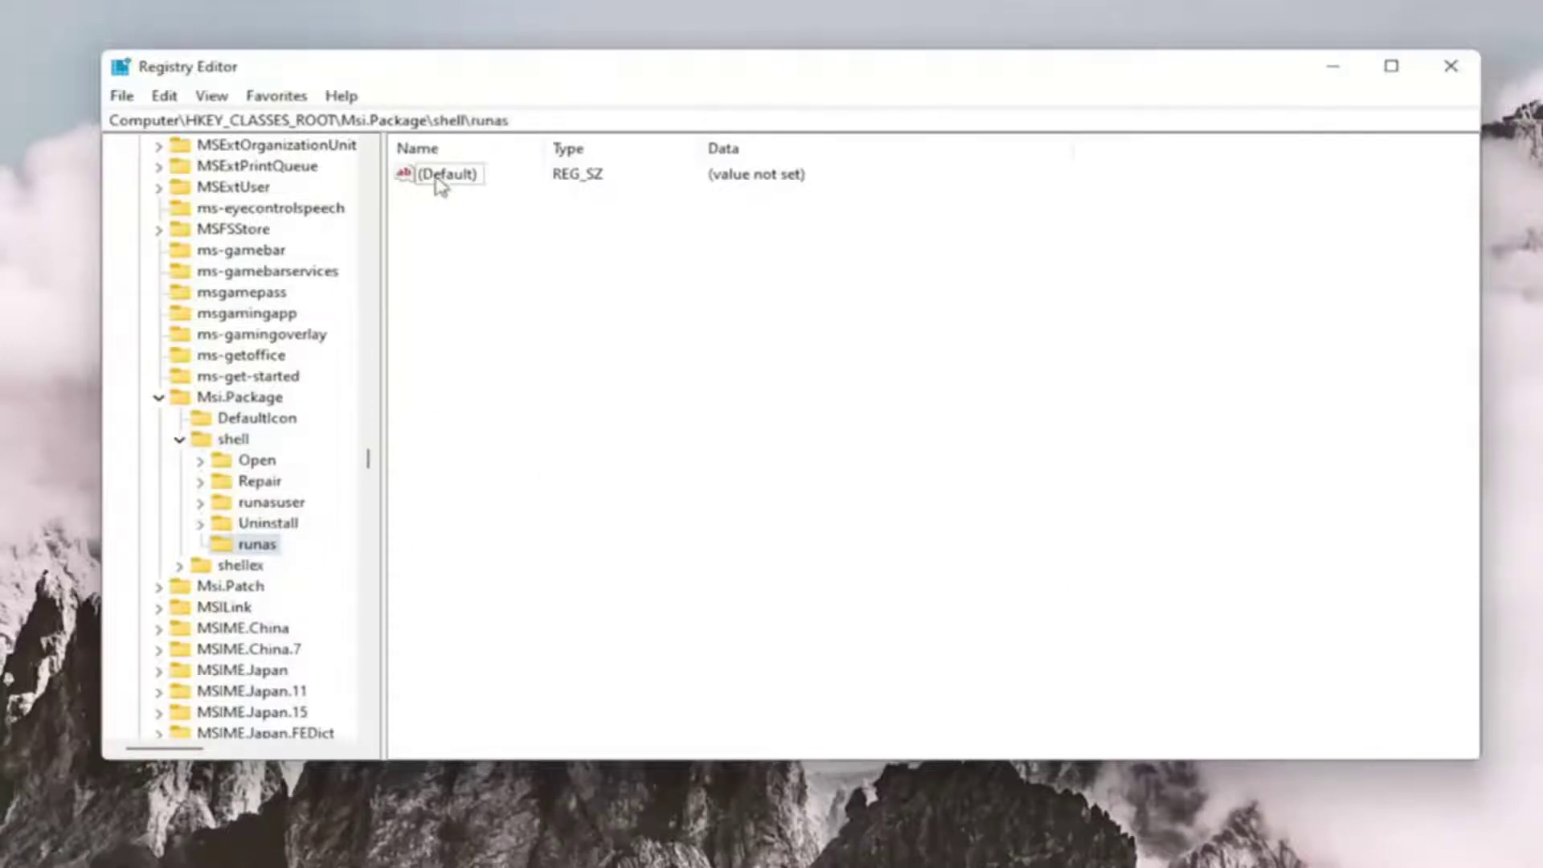
click(402, 180)
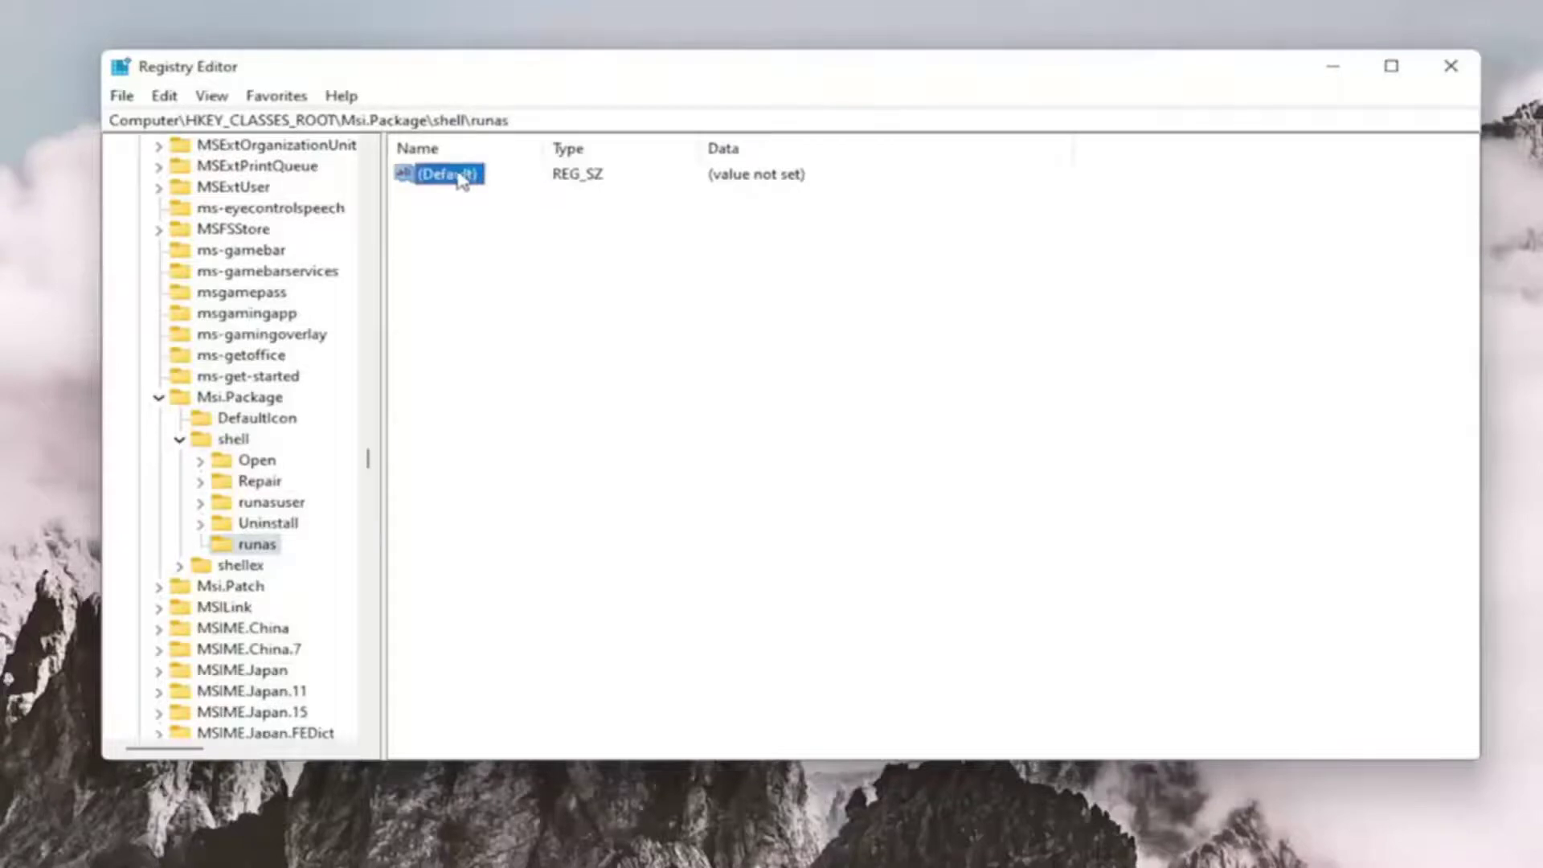
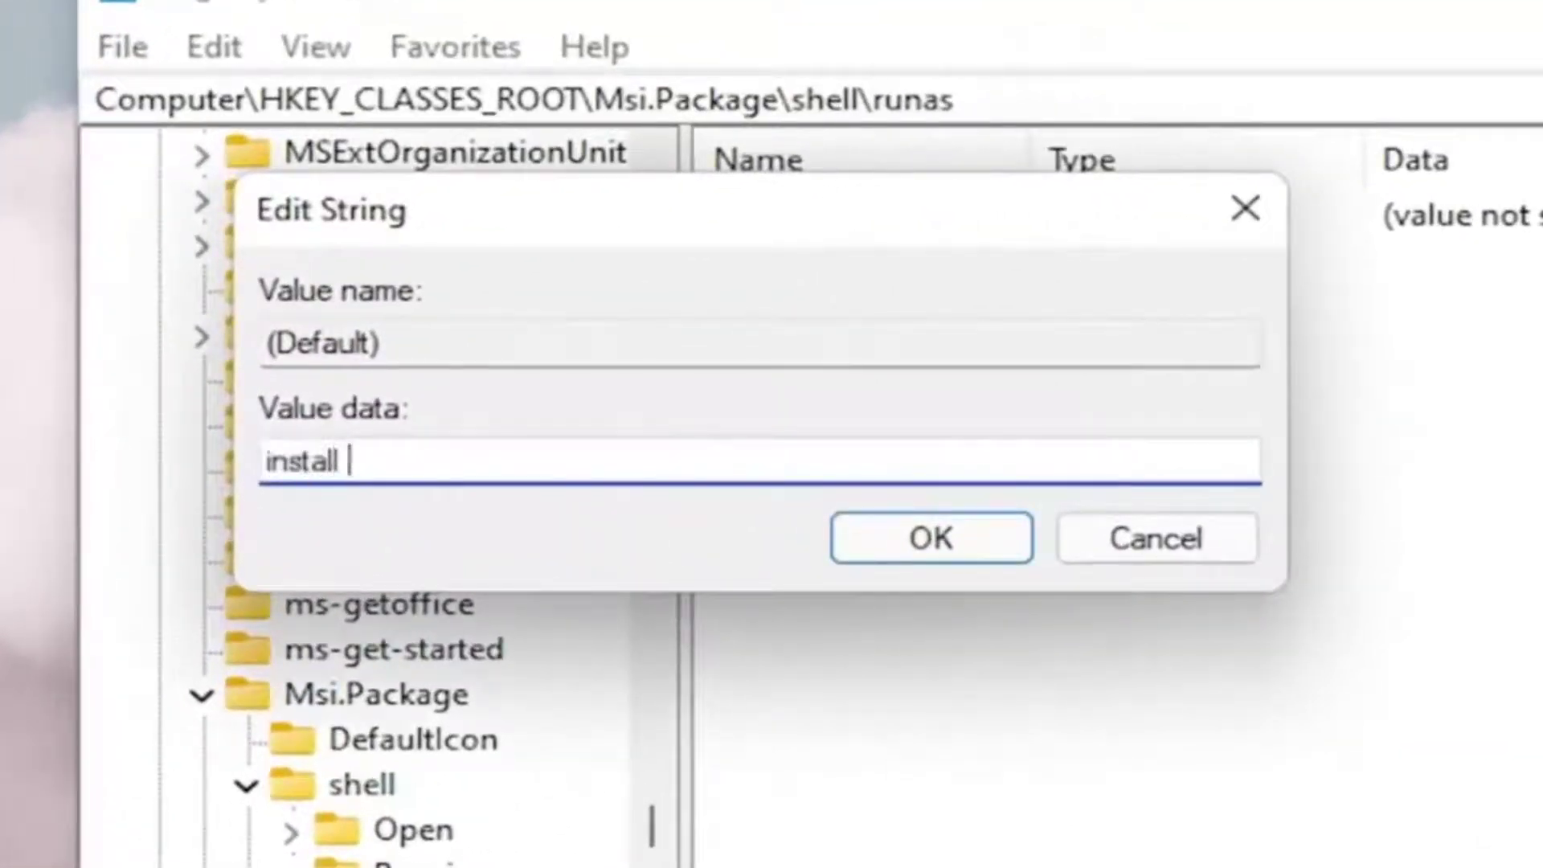
Enter 'install as &administrator' as the runas key's (Default) value data and confirm it
text( &)
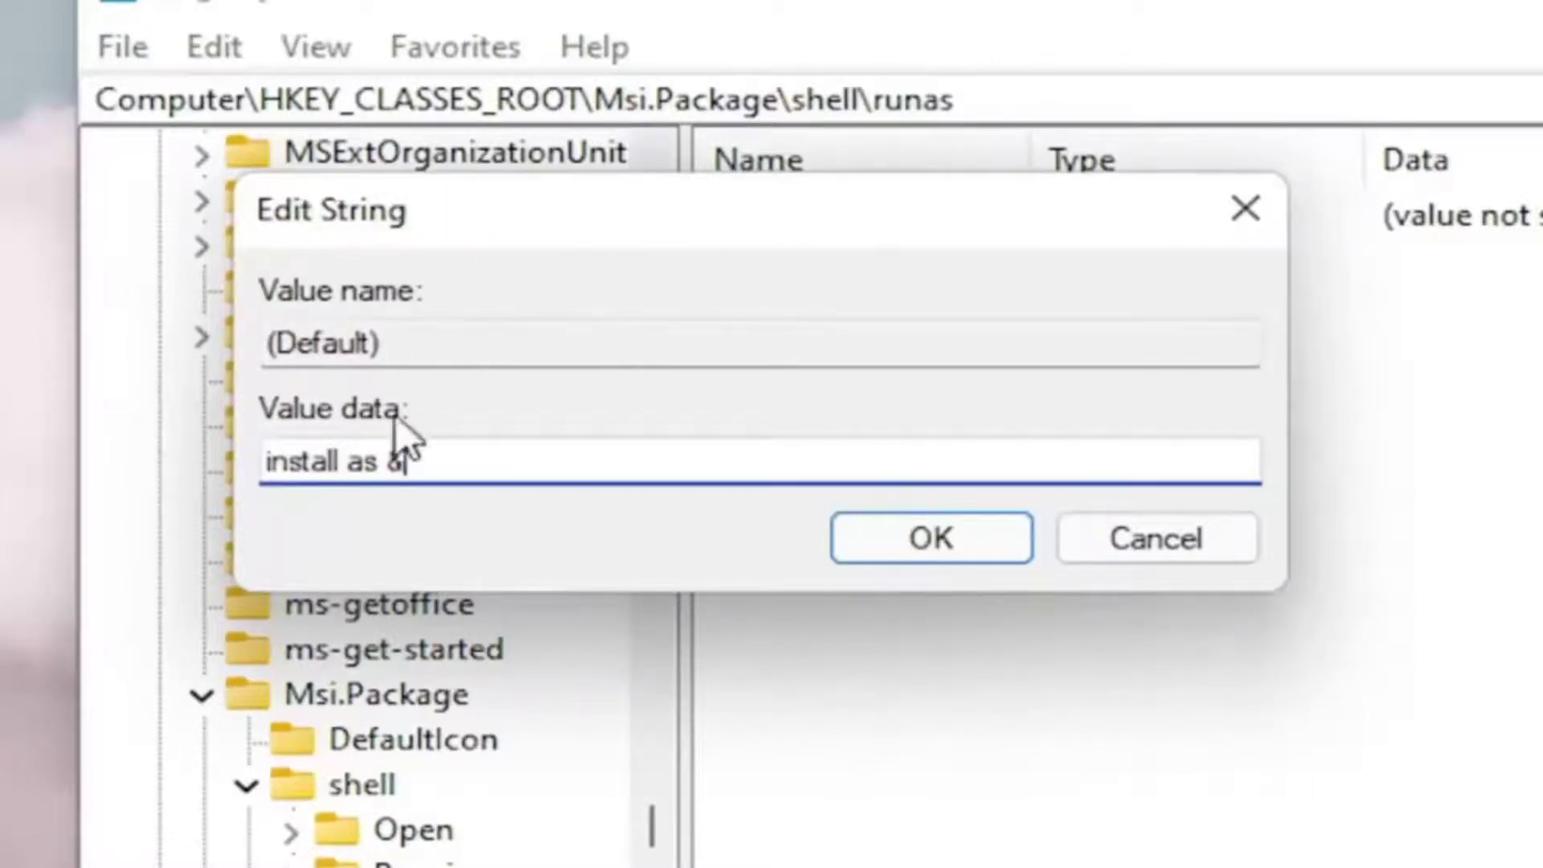
text(a)
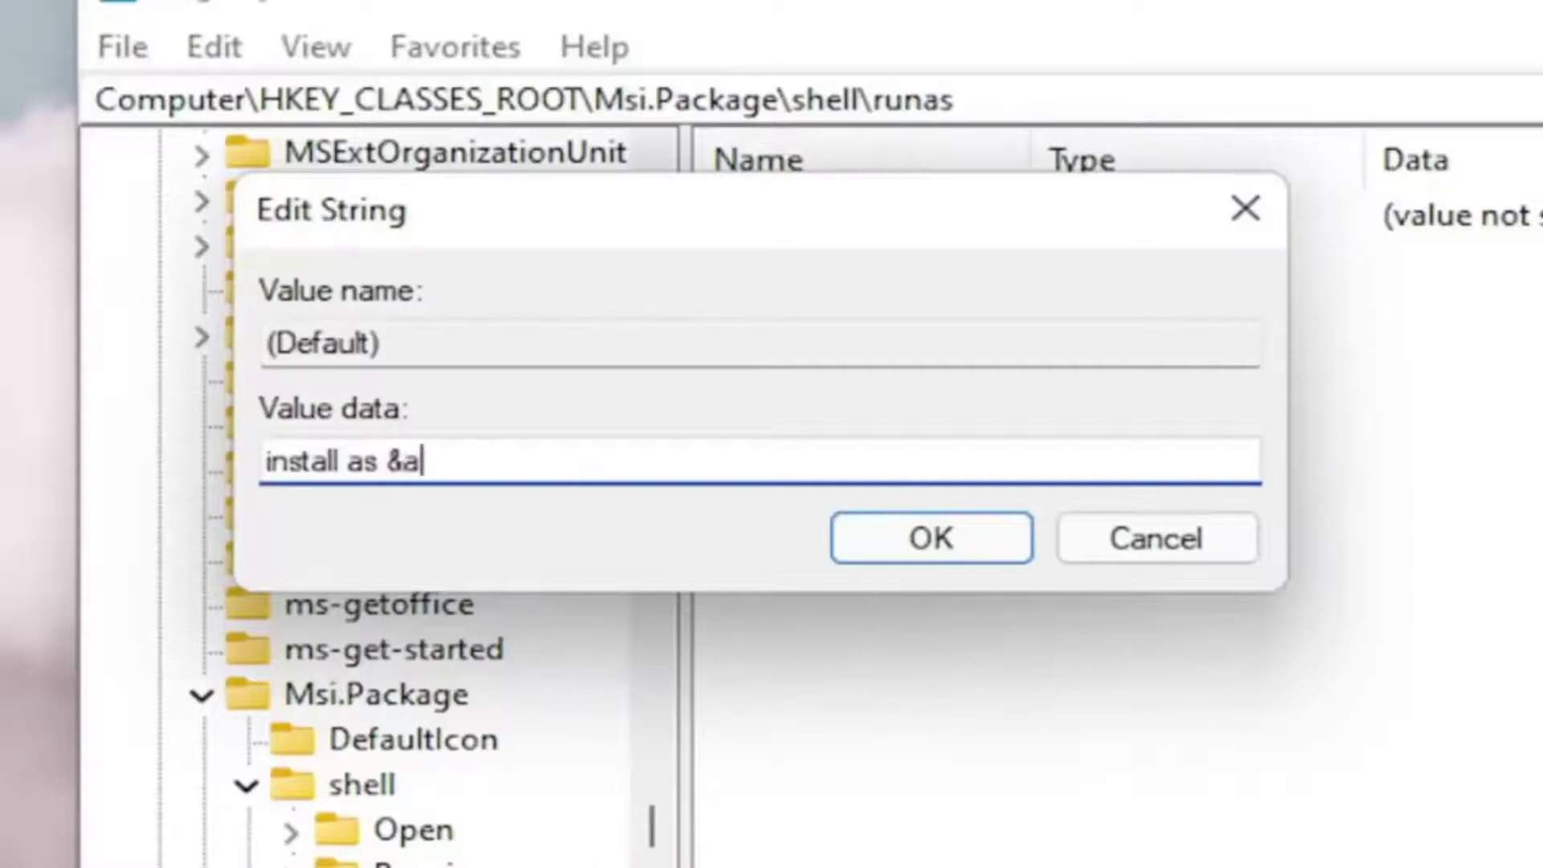
text(dministrator)
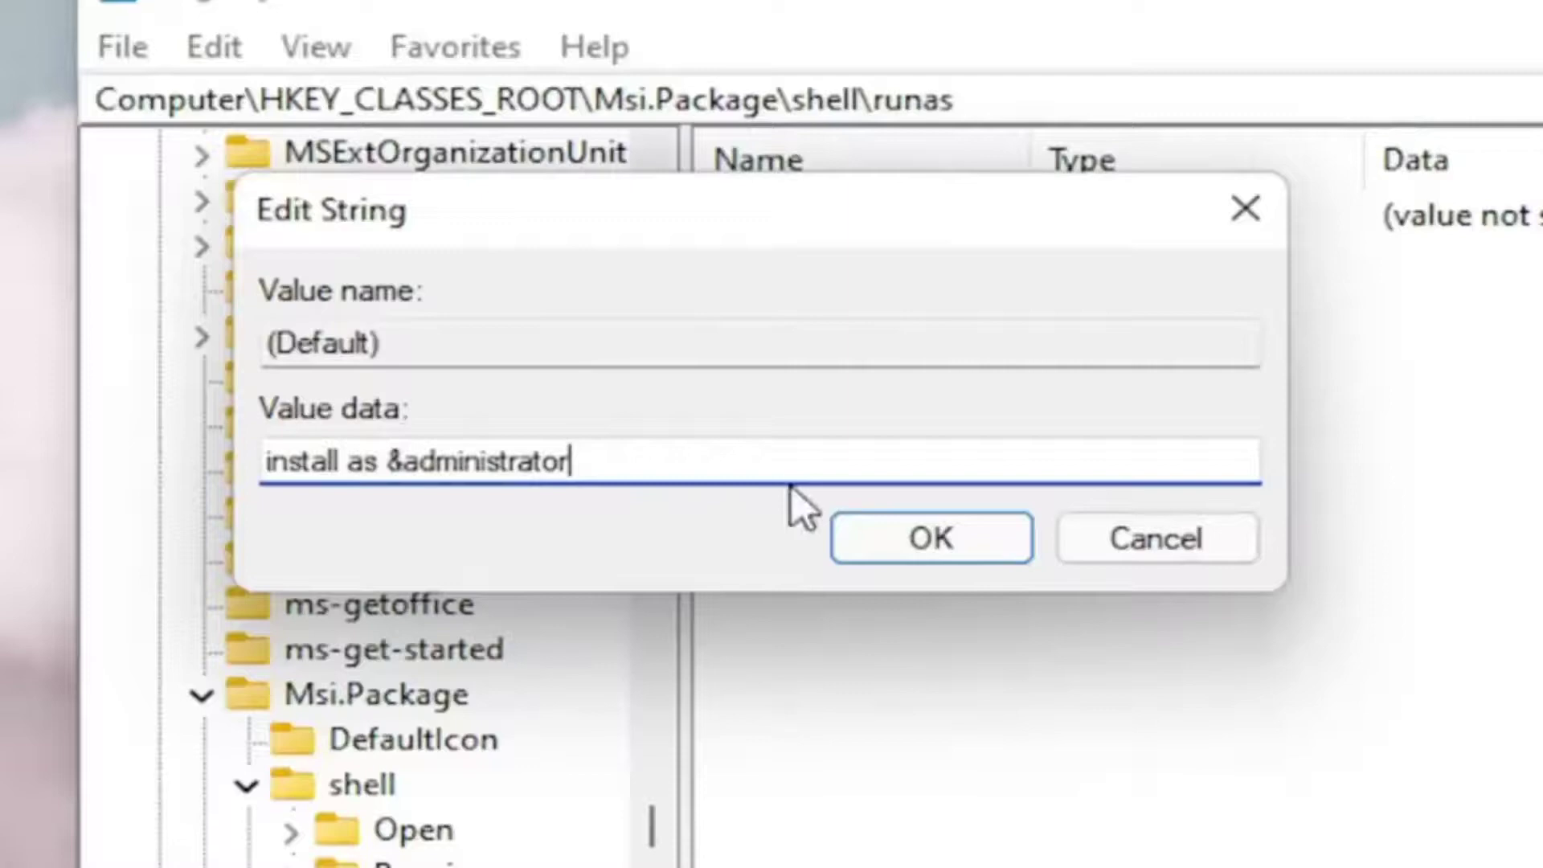
click(920, 543)
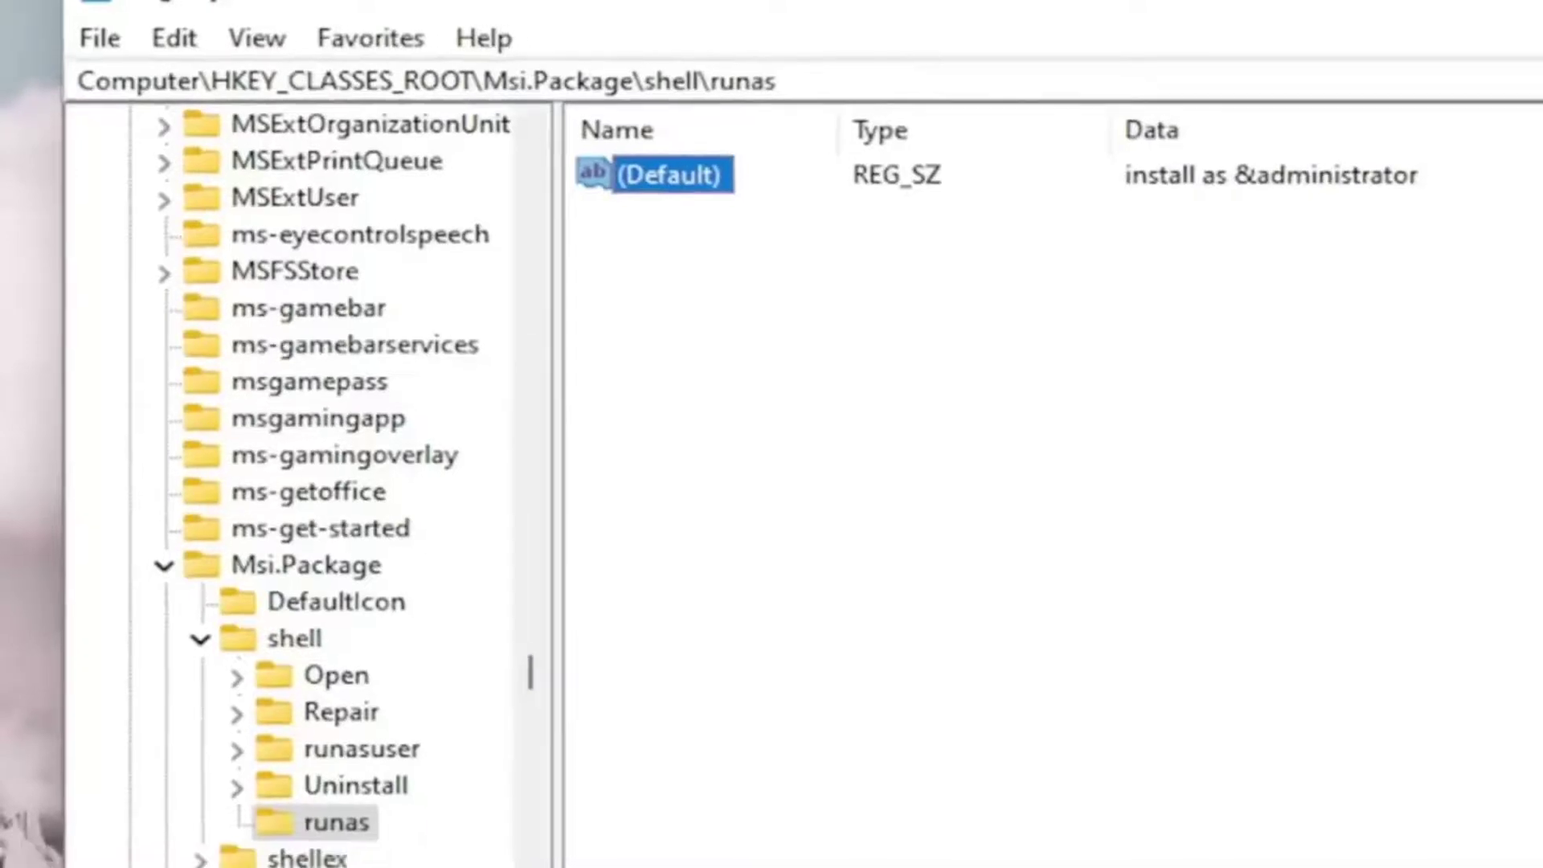
Create a new key named 'command' under runas and select its (Default) value
click(351, 852)
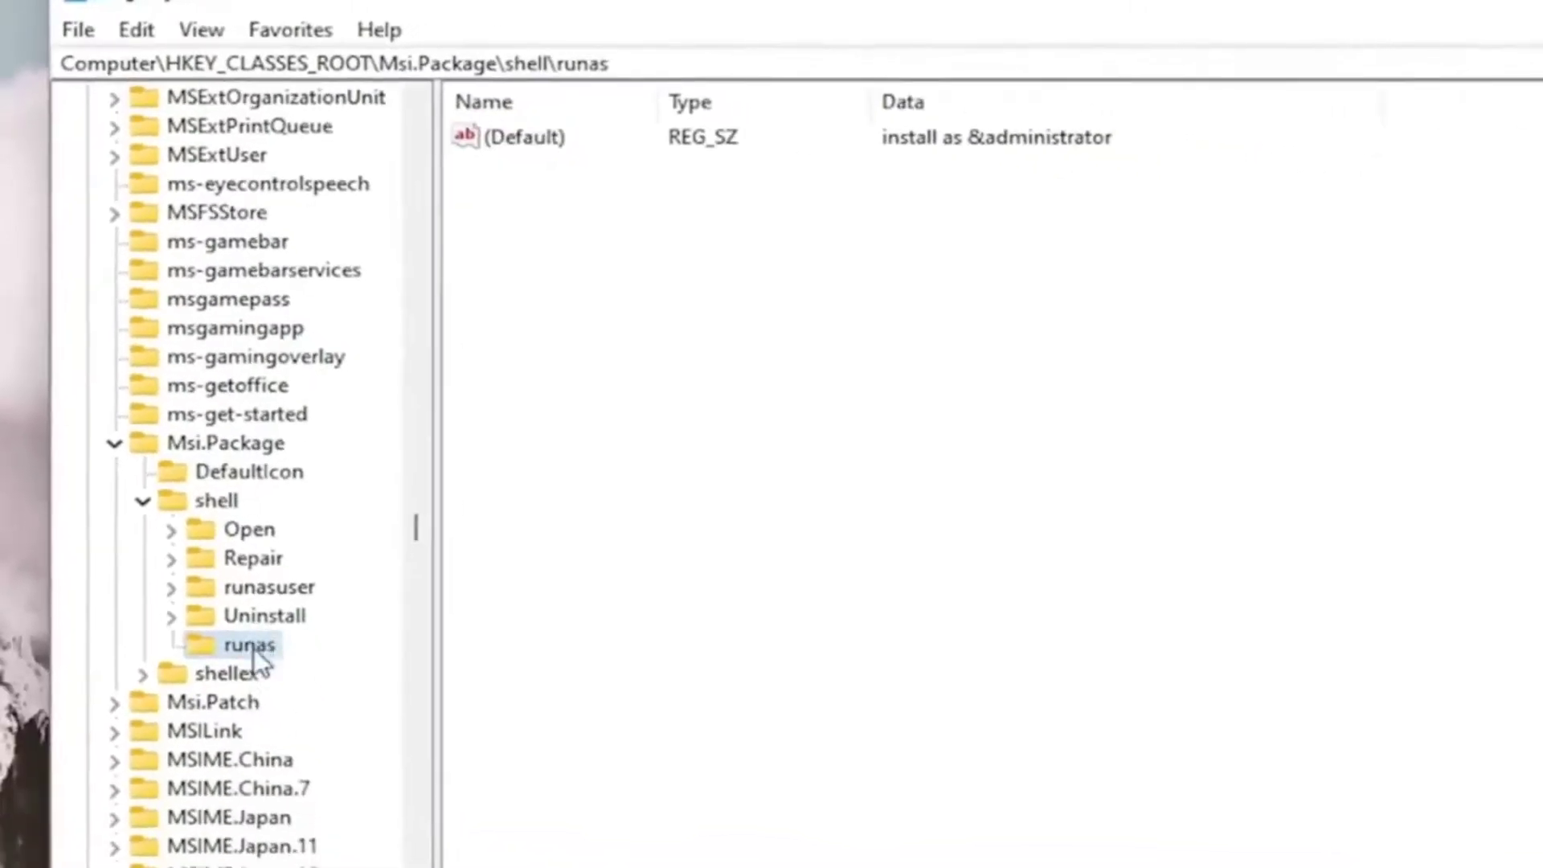
right_click(255, 653)
mouse_move(329, 699)
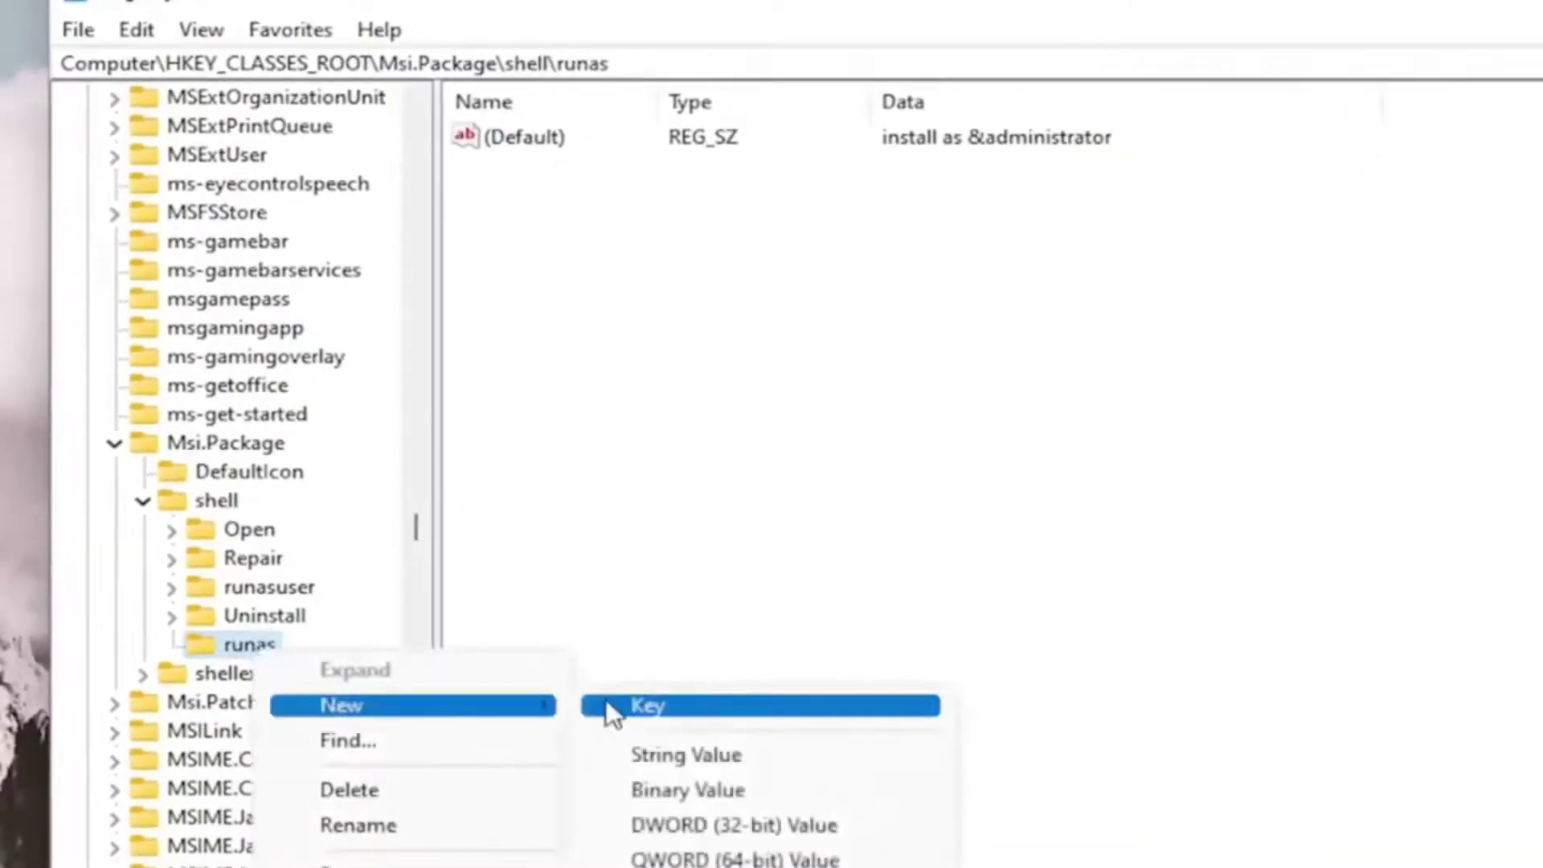
click(634, 705)
text(command)
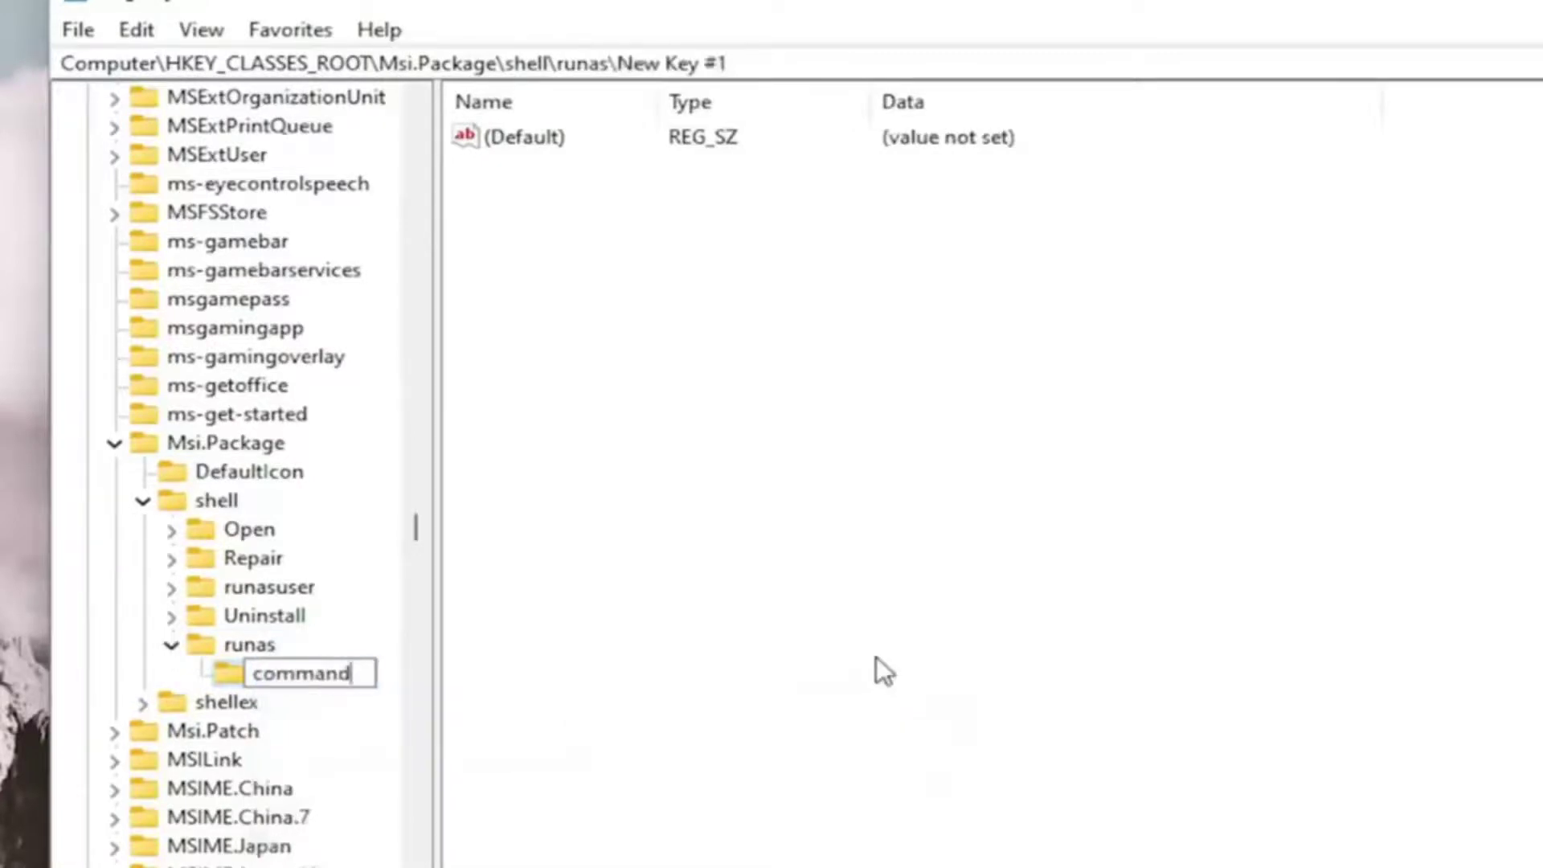
key(Return)
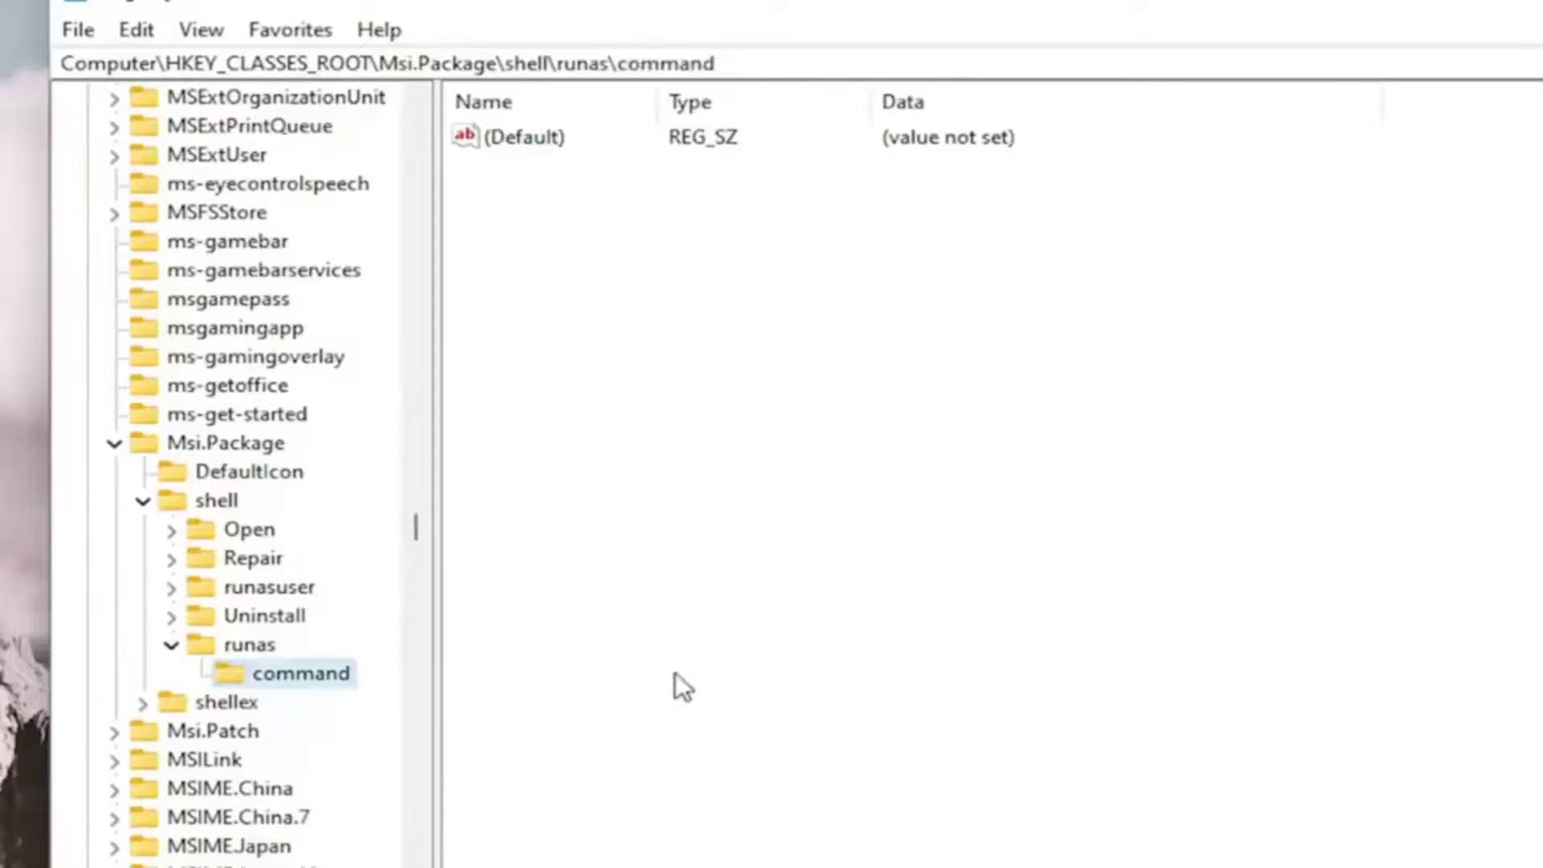
click(985, 591)
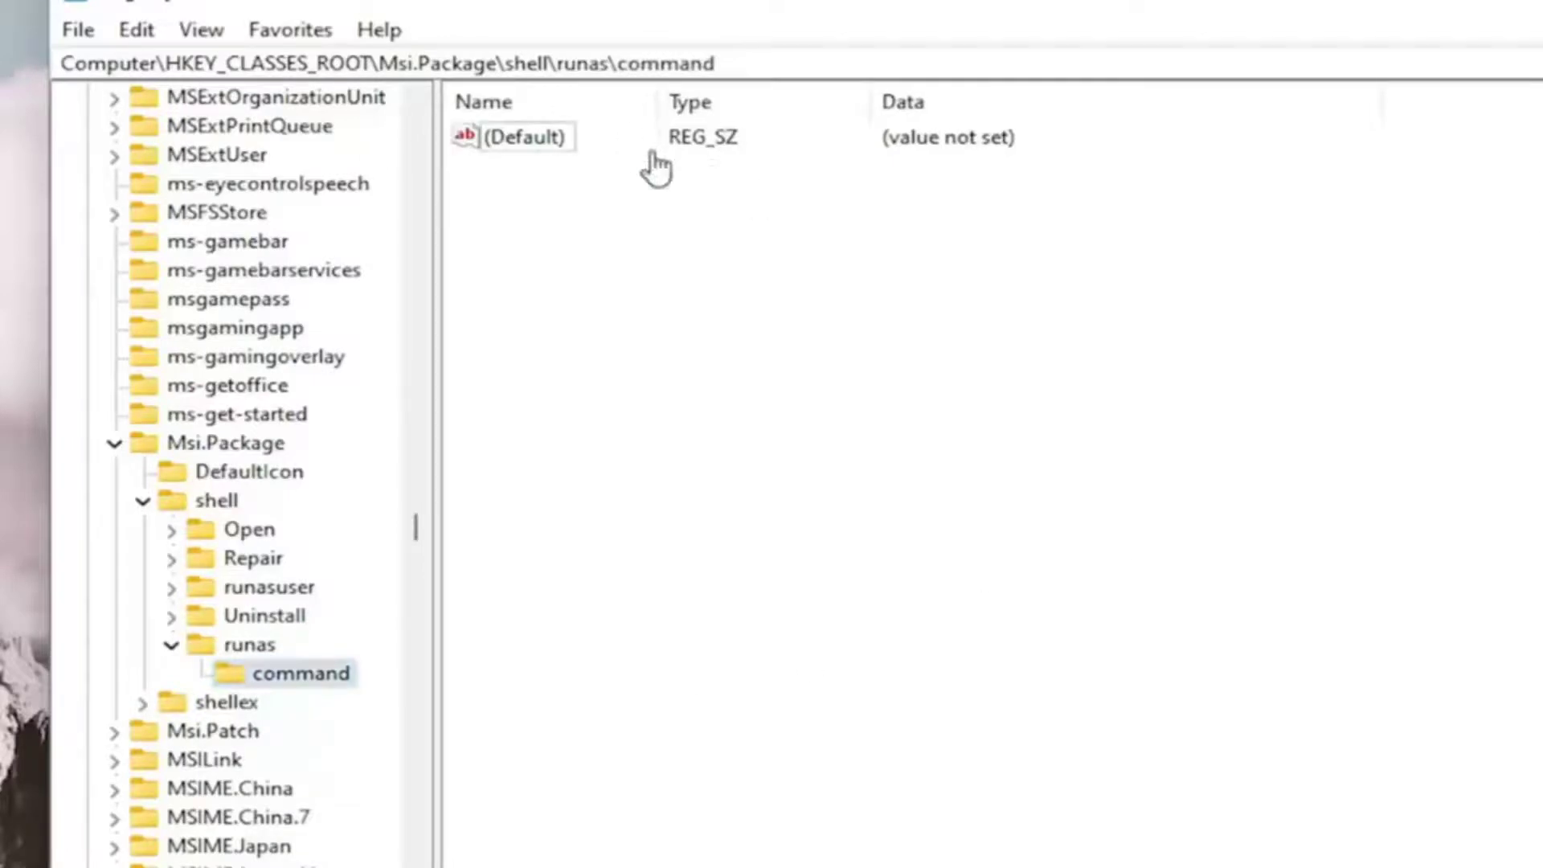
Paste msiexec /i "%1" into the command key's (Default) value data
right_click(526, 141)
click(595, 161)
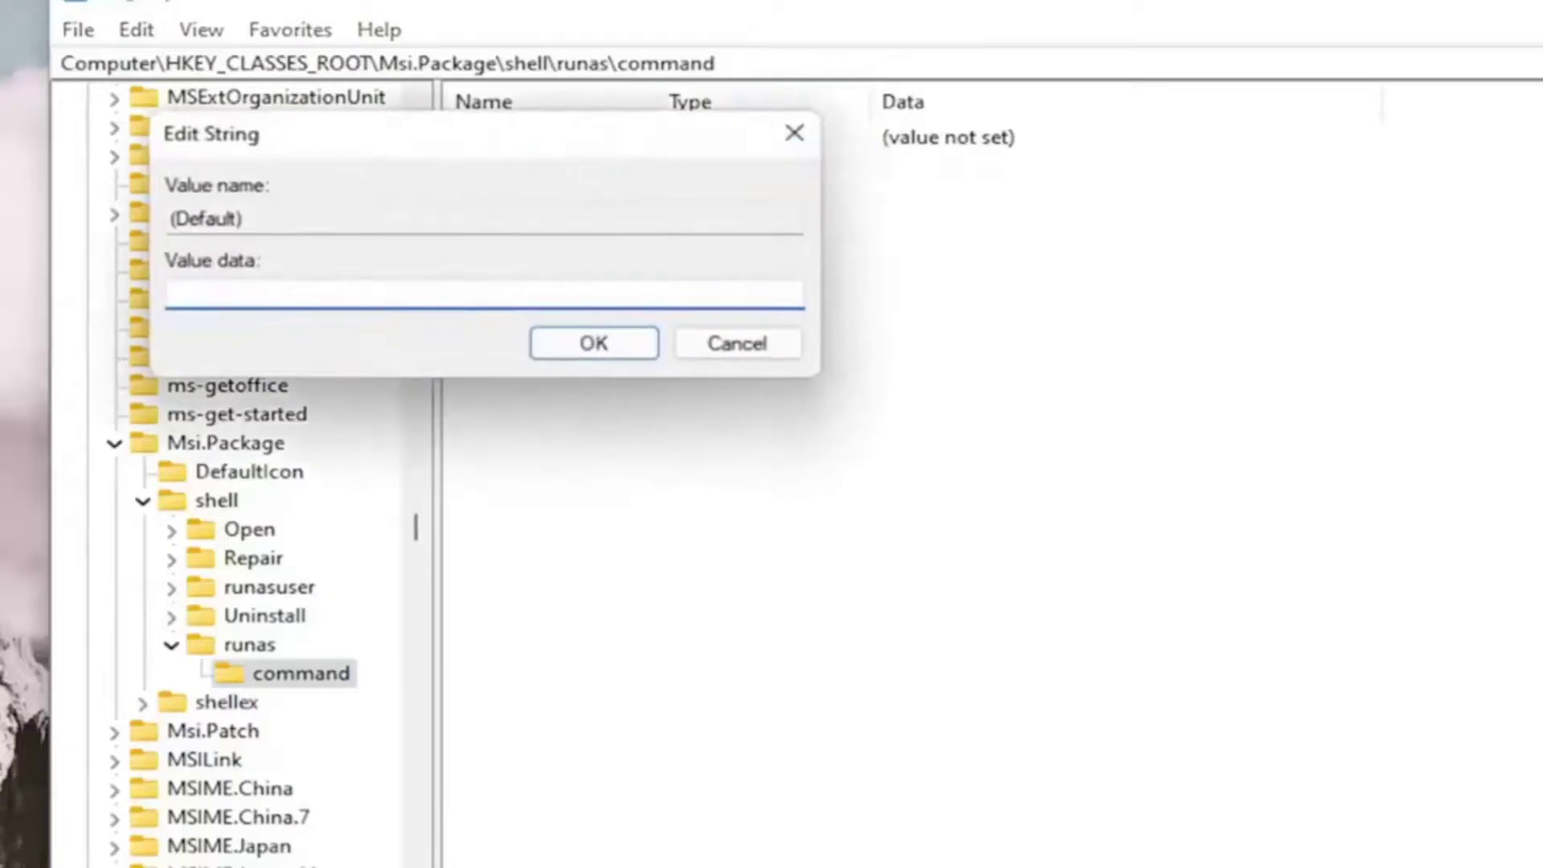
right_click(218, 294)
click(308, 435)
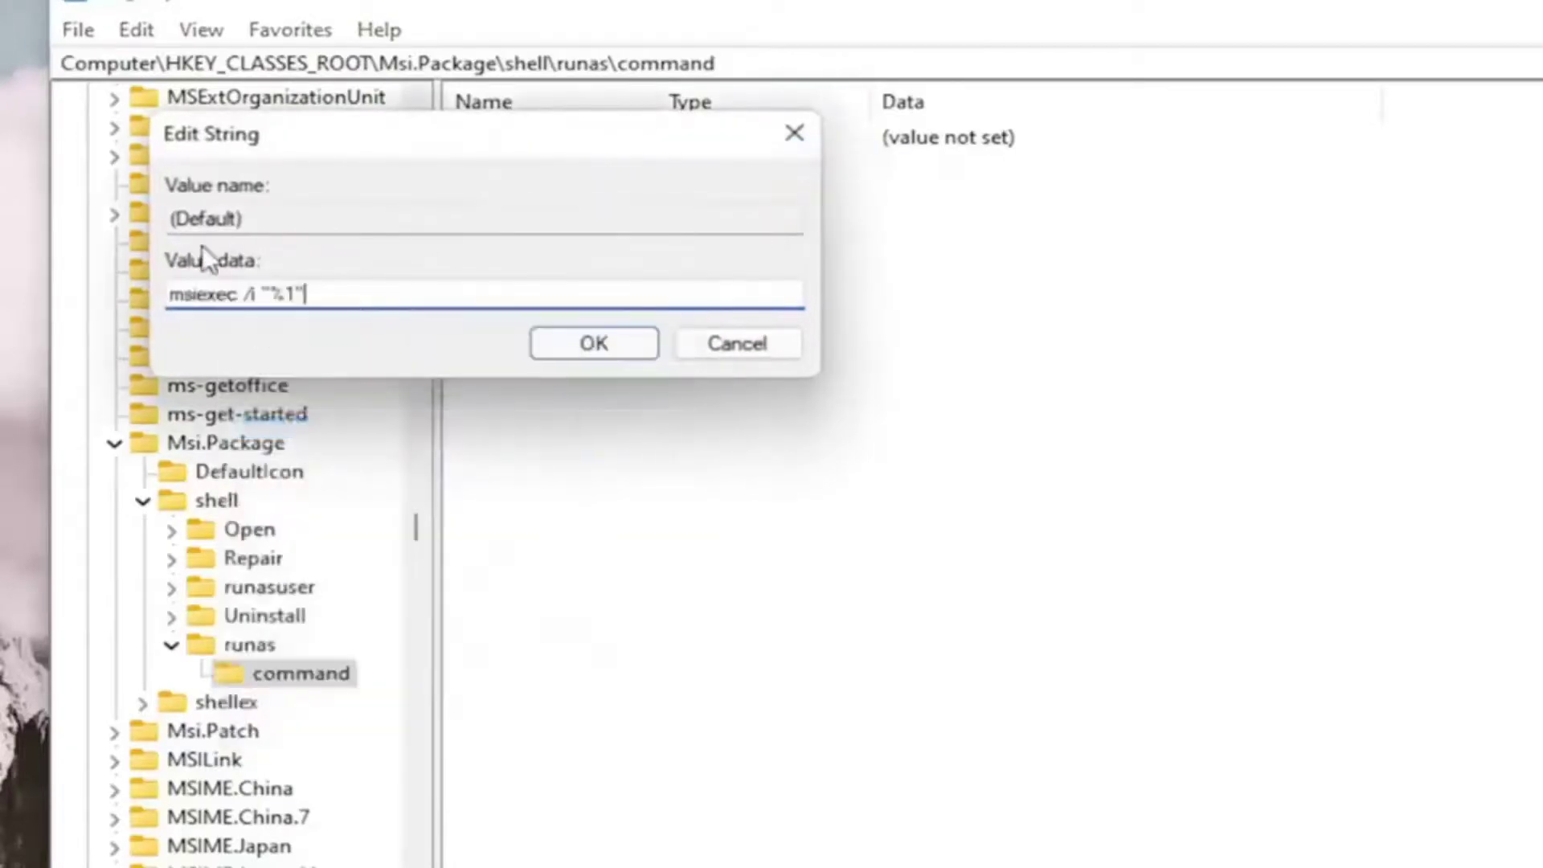
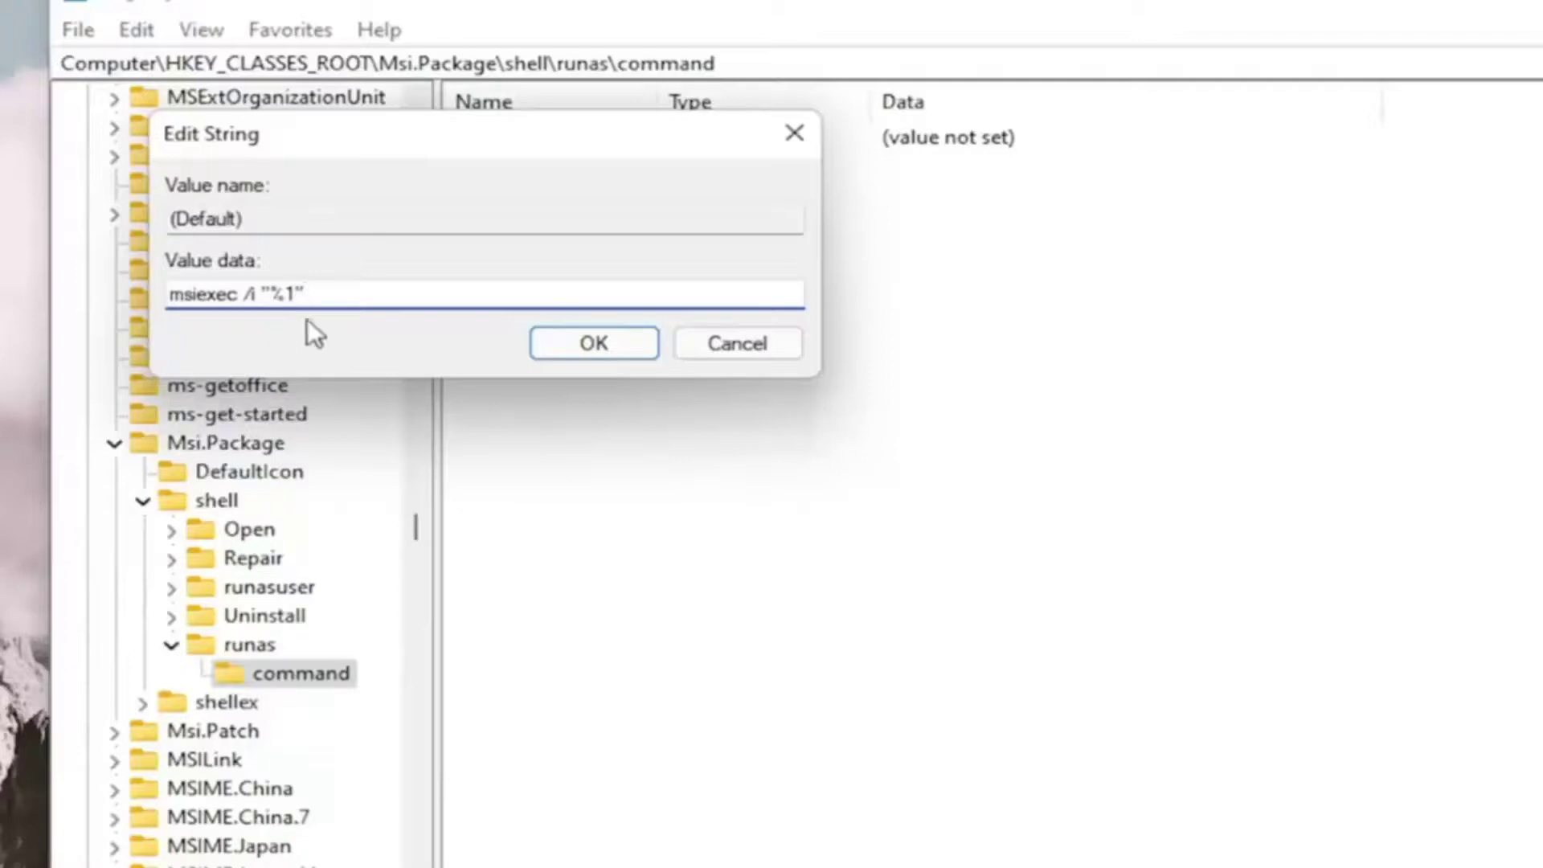
Confirm the msiexec /i "%1" command value, then collapse the runas, shell and Msi.Package keys
click(617, 336)
click(171, 645)
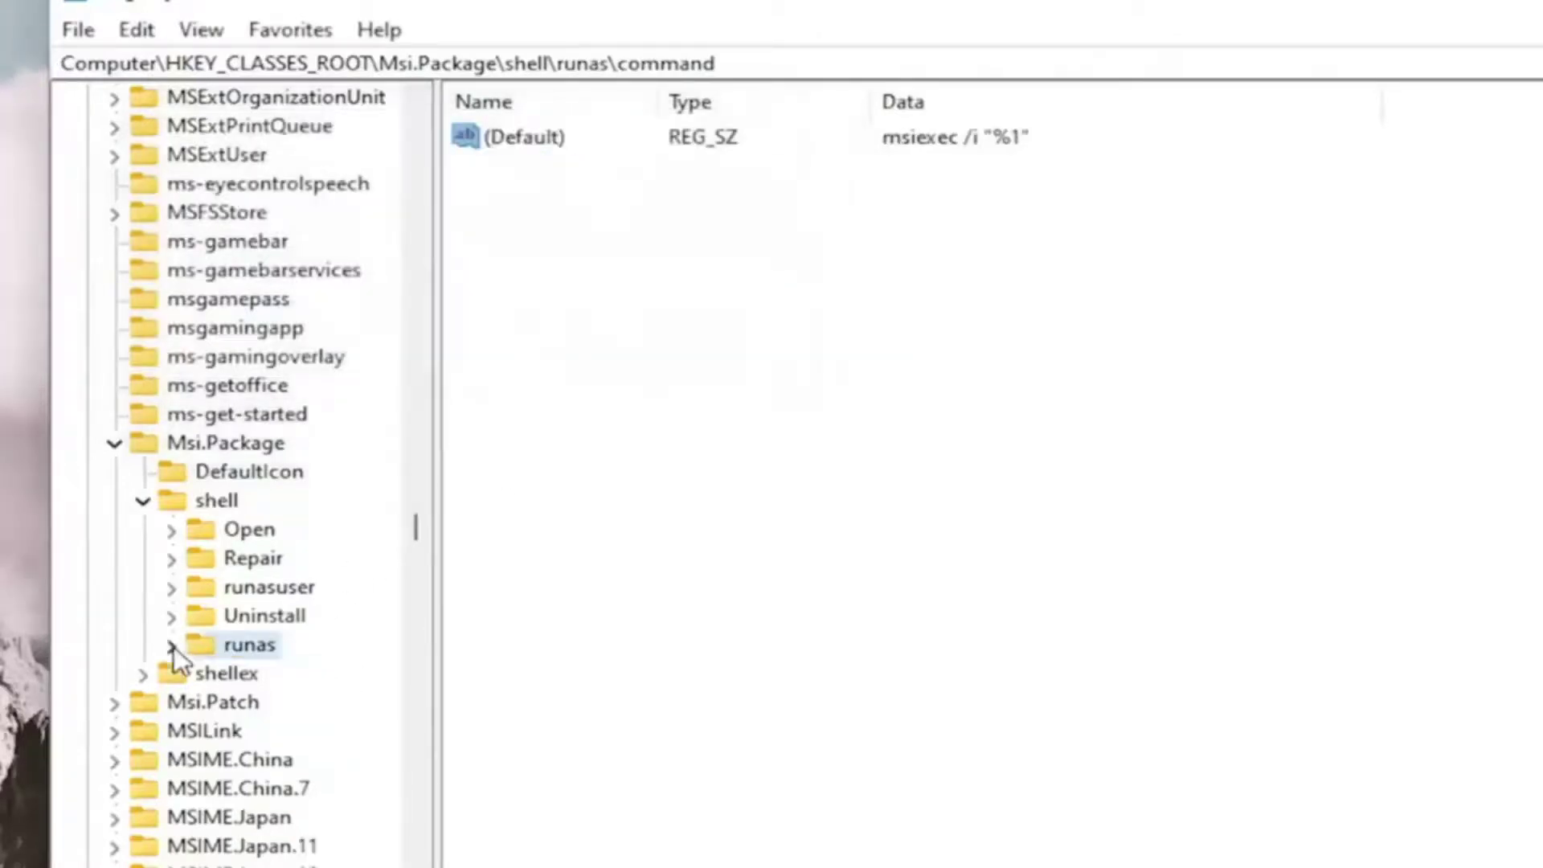
click(143, 500)
click(114, 443)
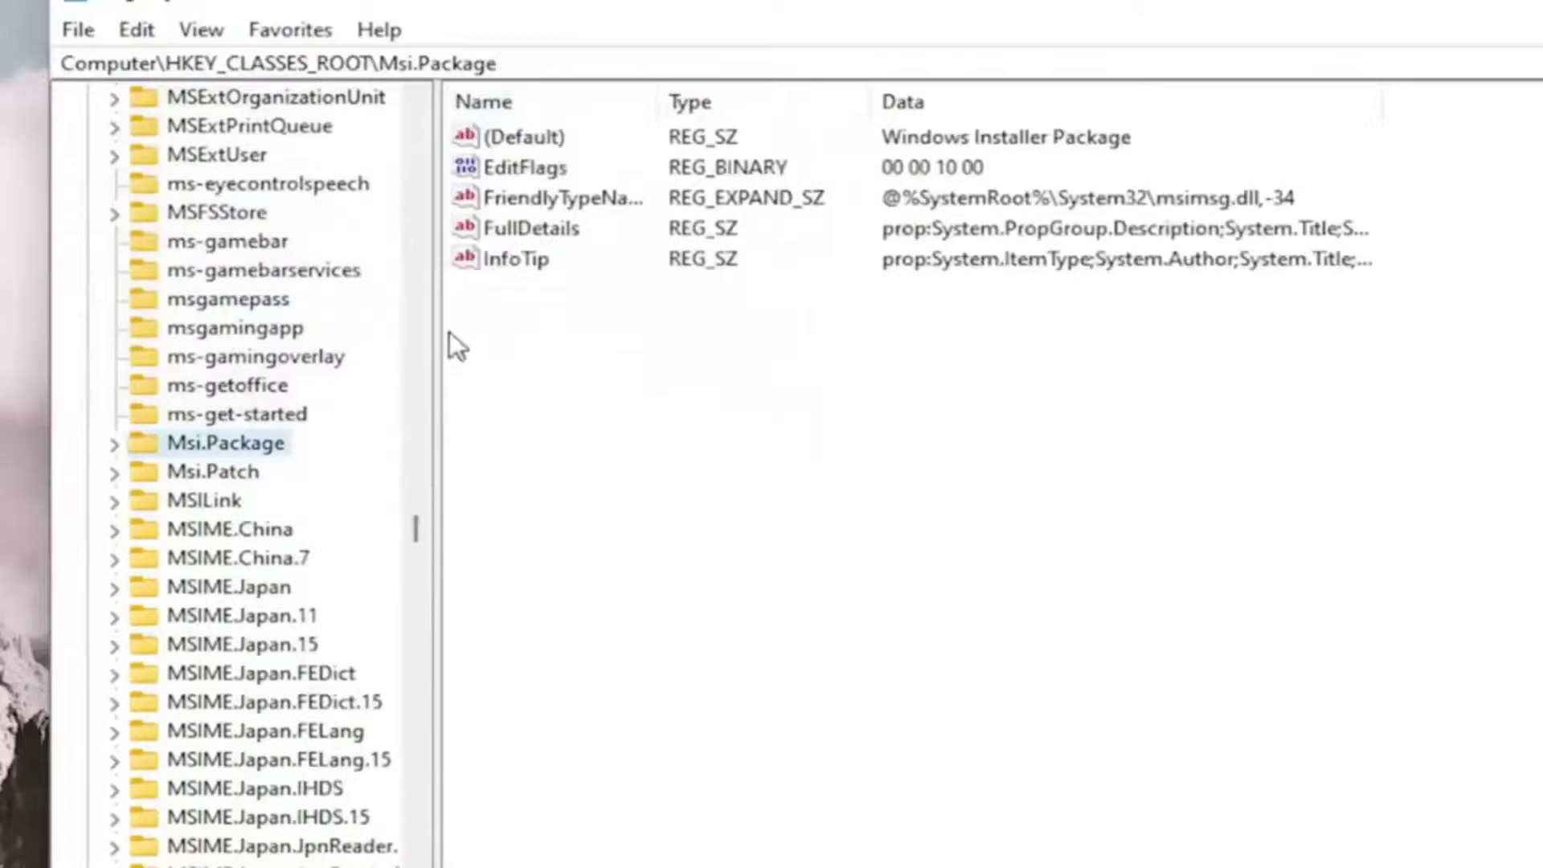
drag(414, 530, 437, 132)
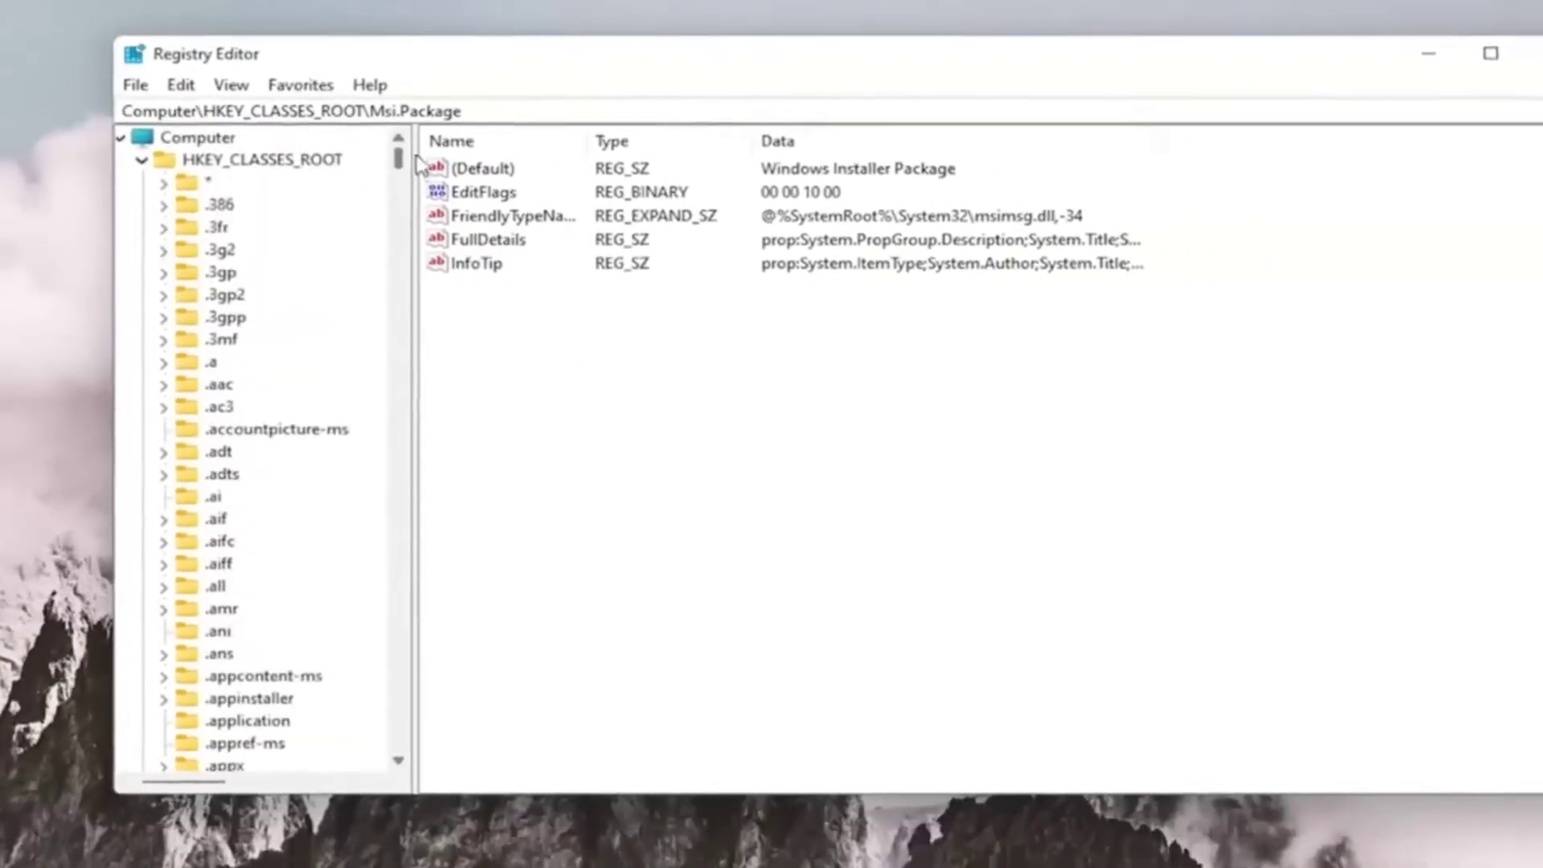
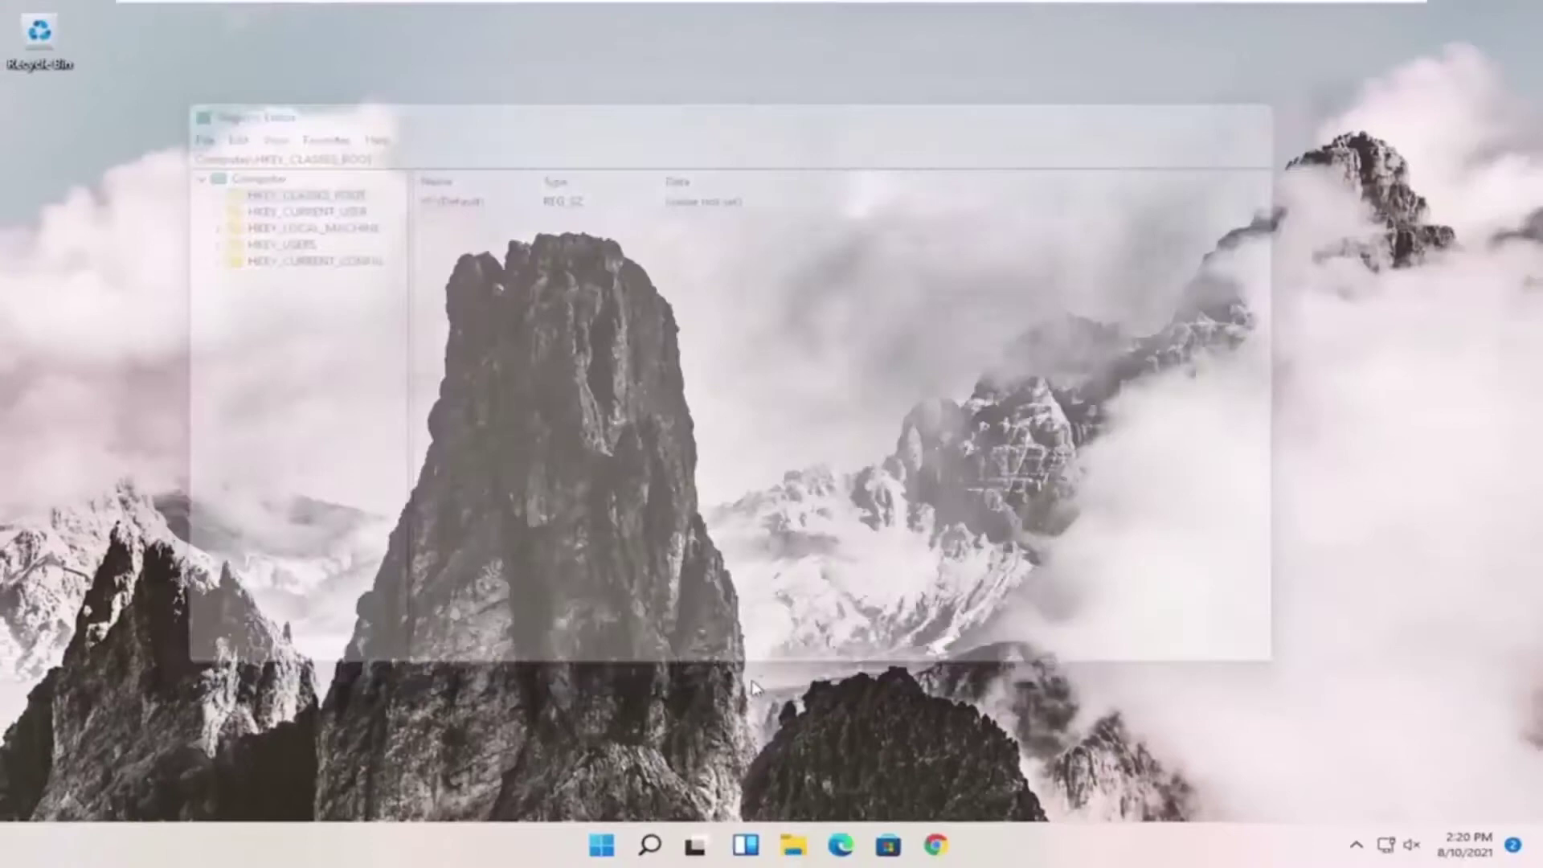
Restart Windows 11 from the Start button's Shut down or sign out menu
right_click(604, 843)
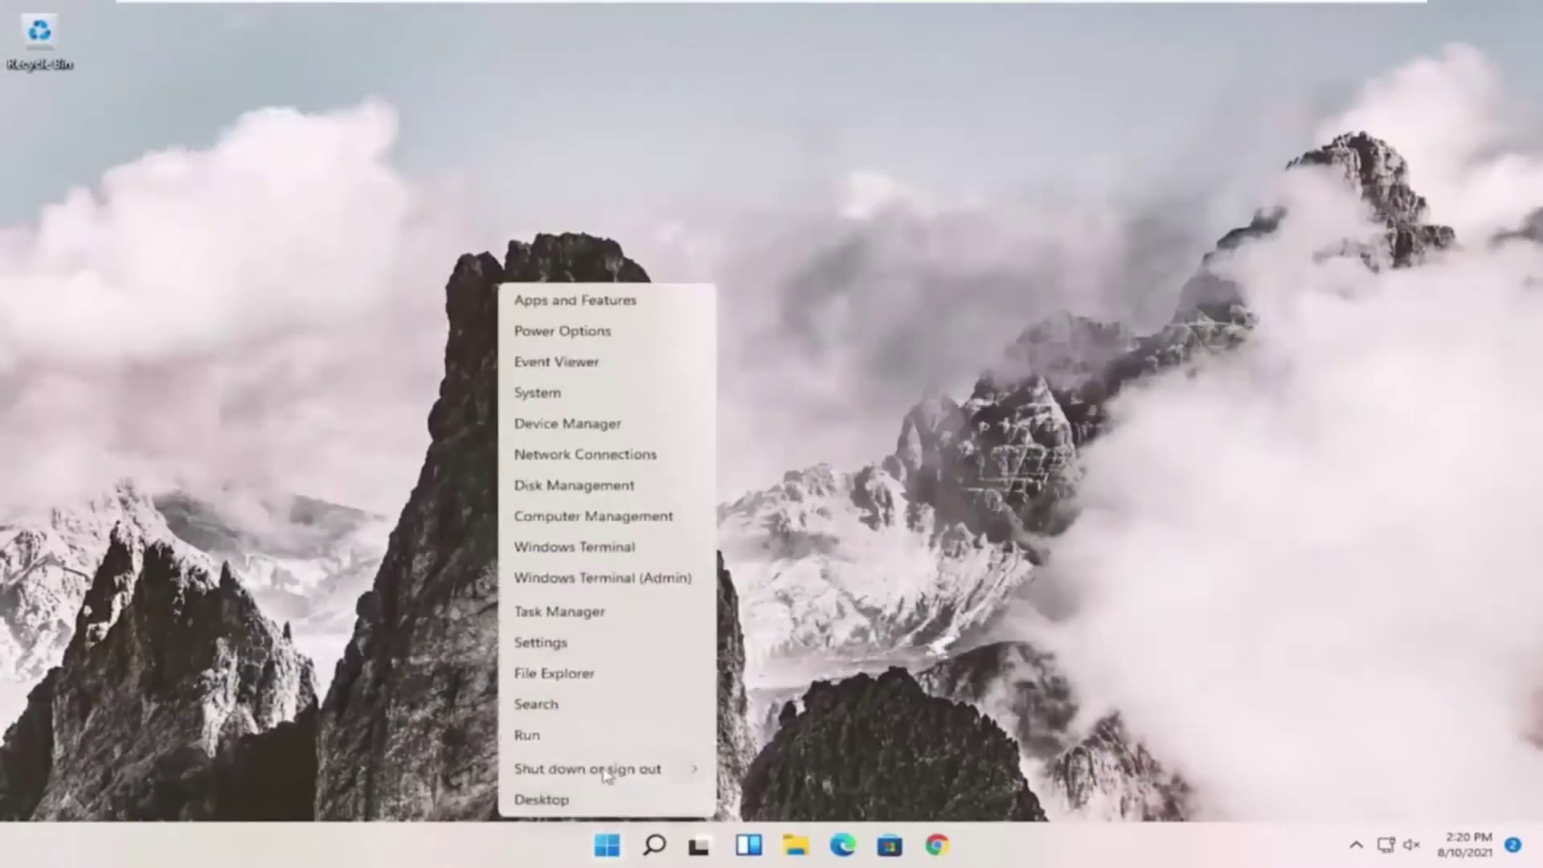
mouse_move(696, 771)
click(756, 797)
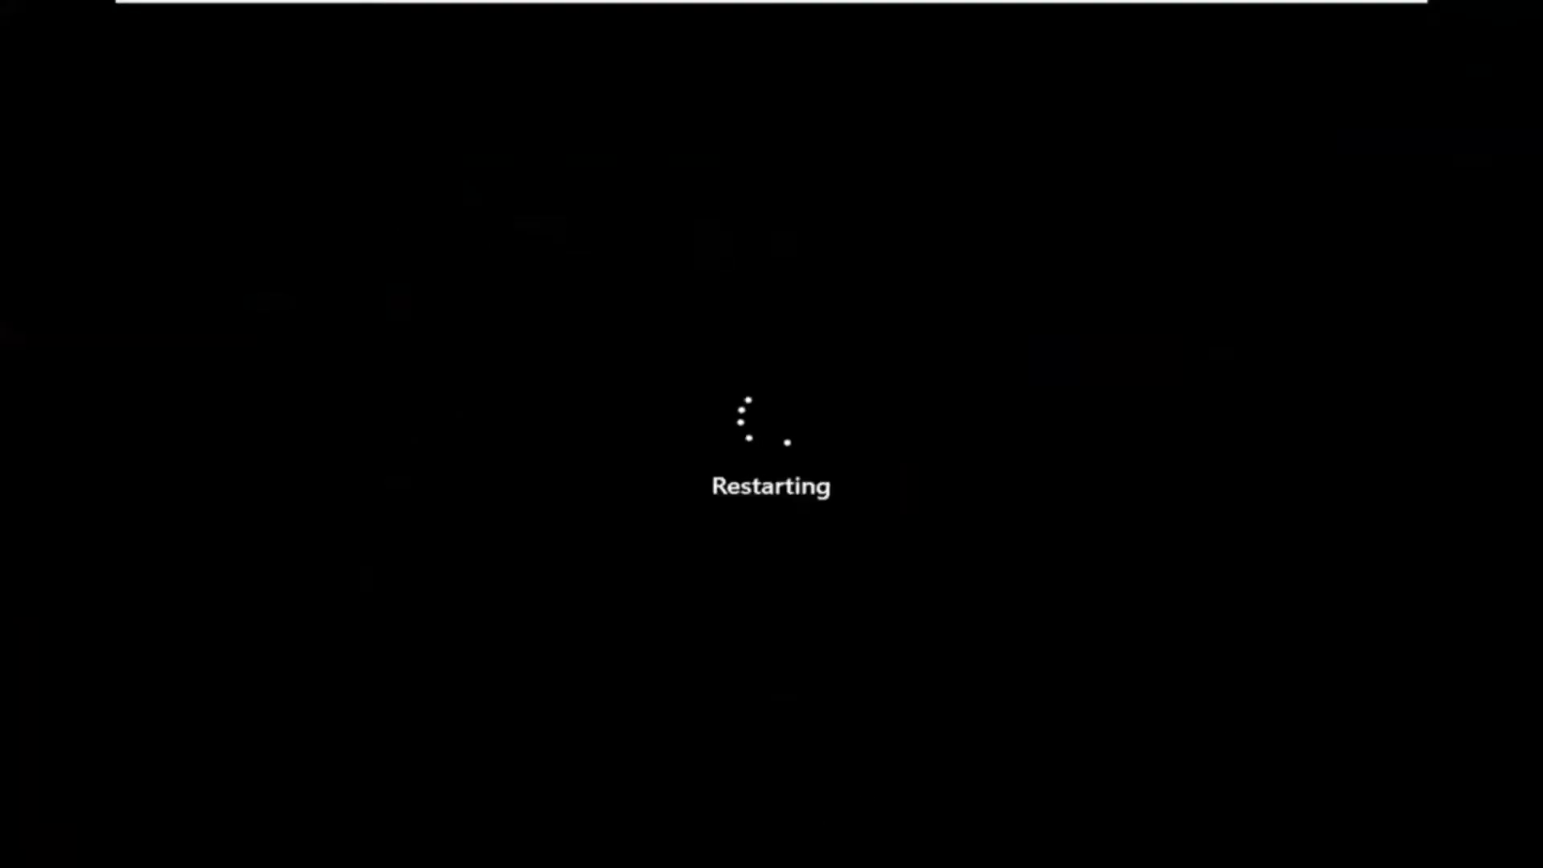